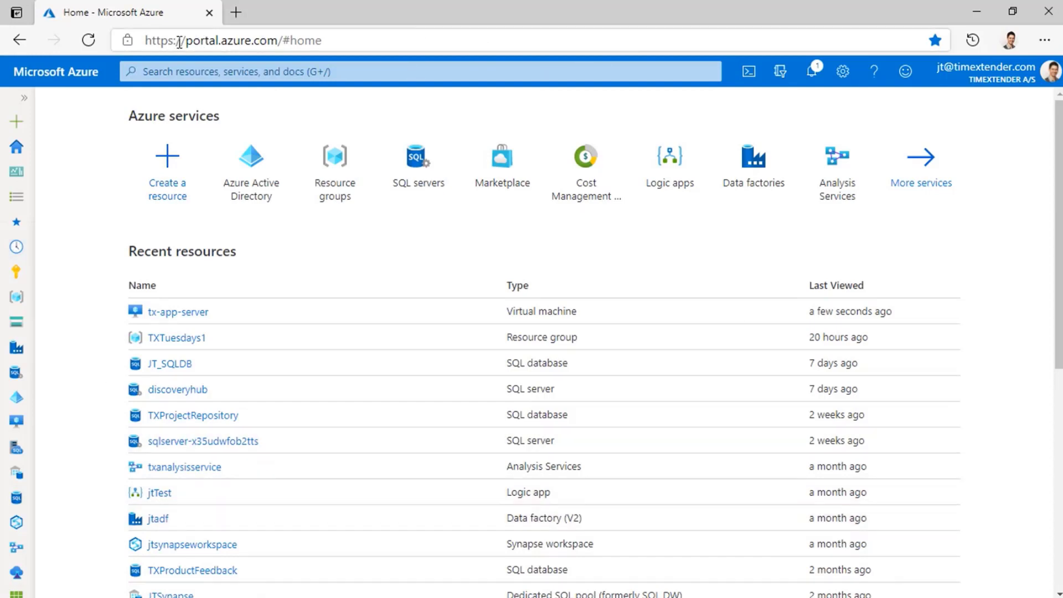
Search the portal for "active directory" and open the Azure Active Directory service.
click(355, 71)
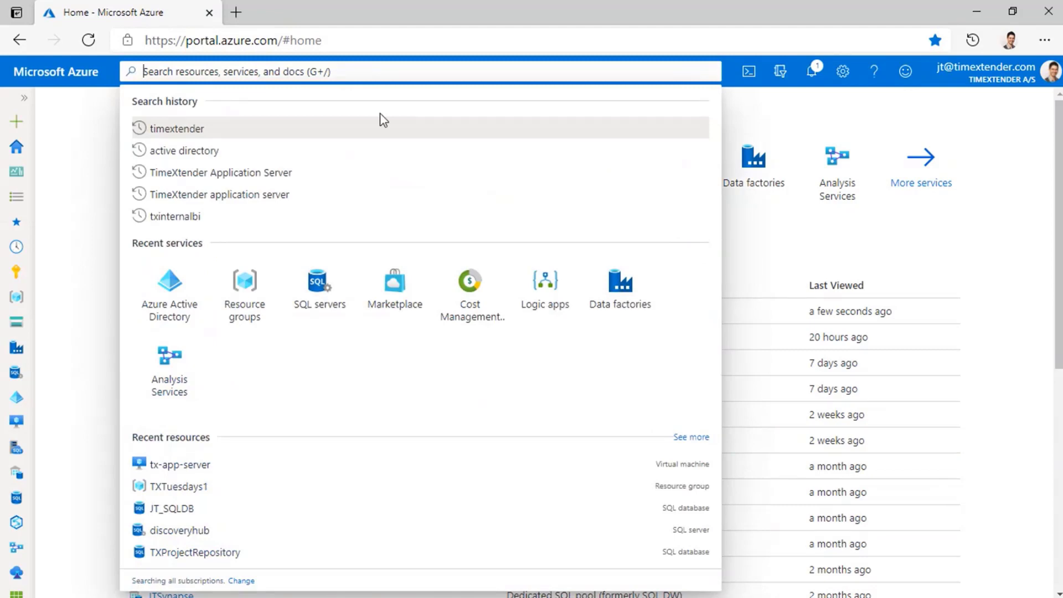
text(active directory)
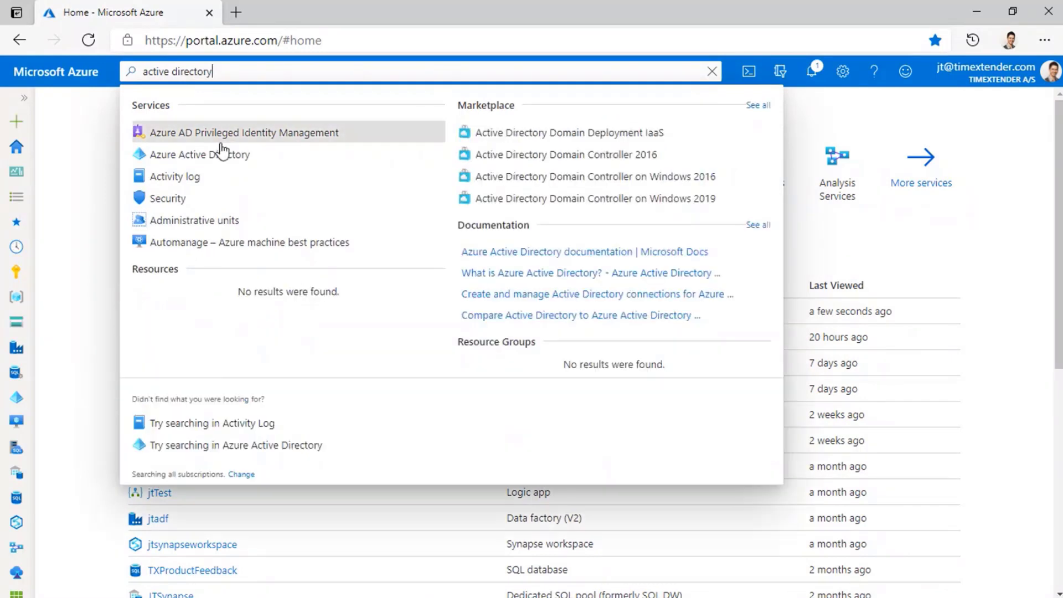
click(248, 157)
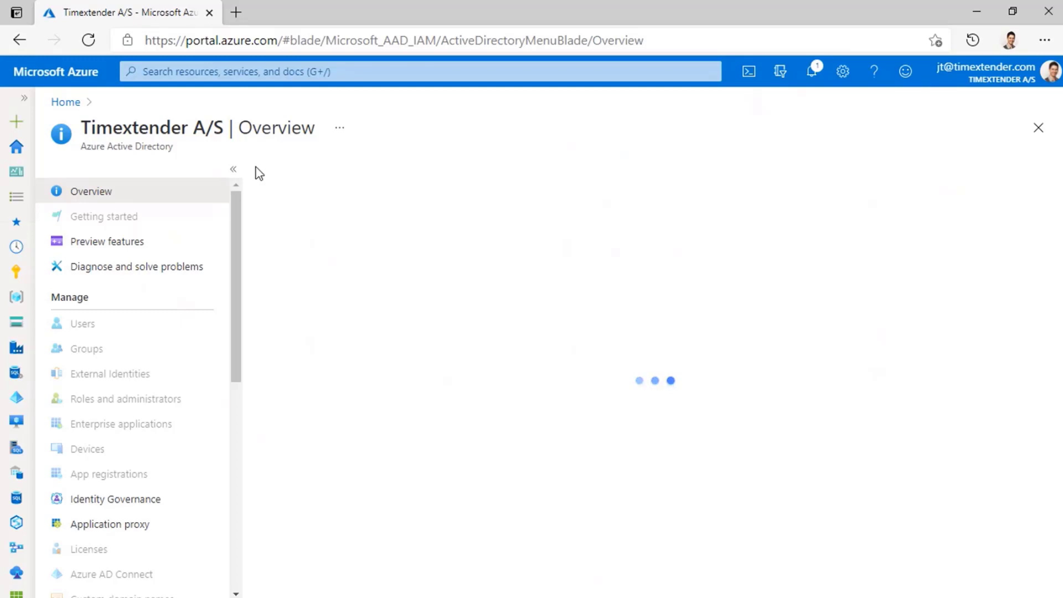
Copy the tenant ID from the directory's tenant information and switch to the other open window.
scroll(284, 224, down, 2)
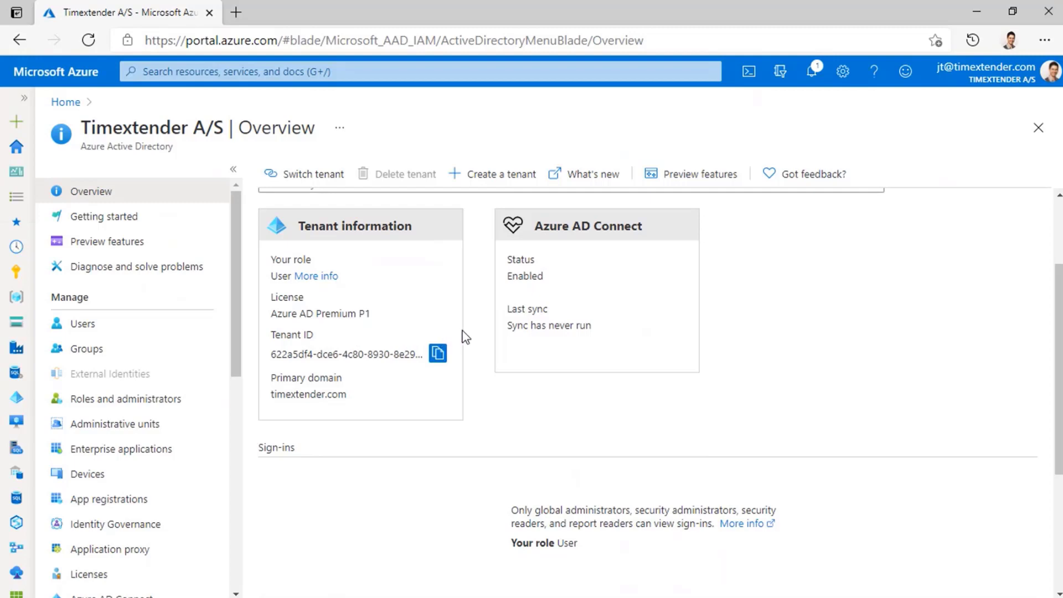
click(438, 354)
key(alt+Tab)
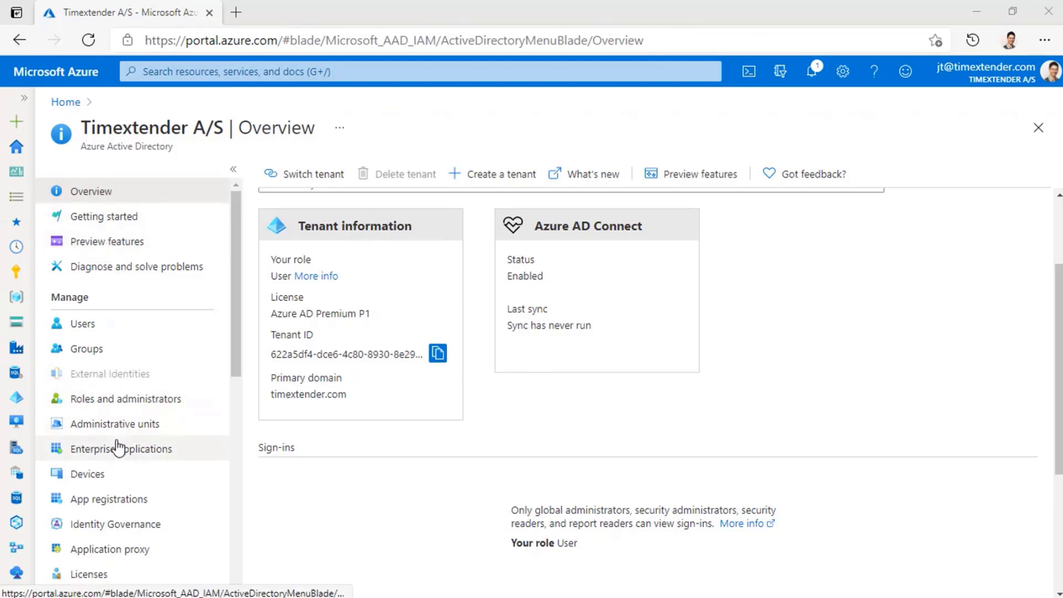
Register a new single-tenant application named txtuesdays in the directory's app registrations.
click(147, 504)
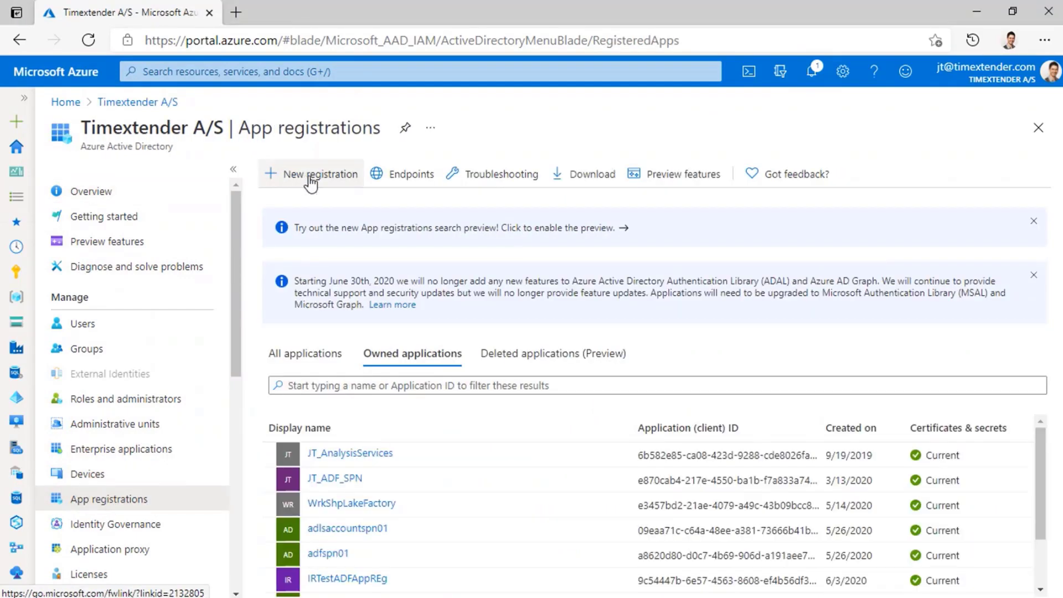
click(285, 176)
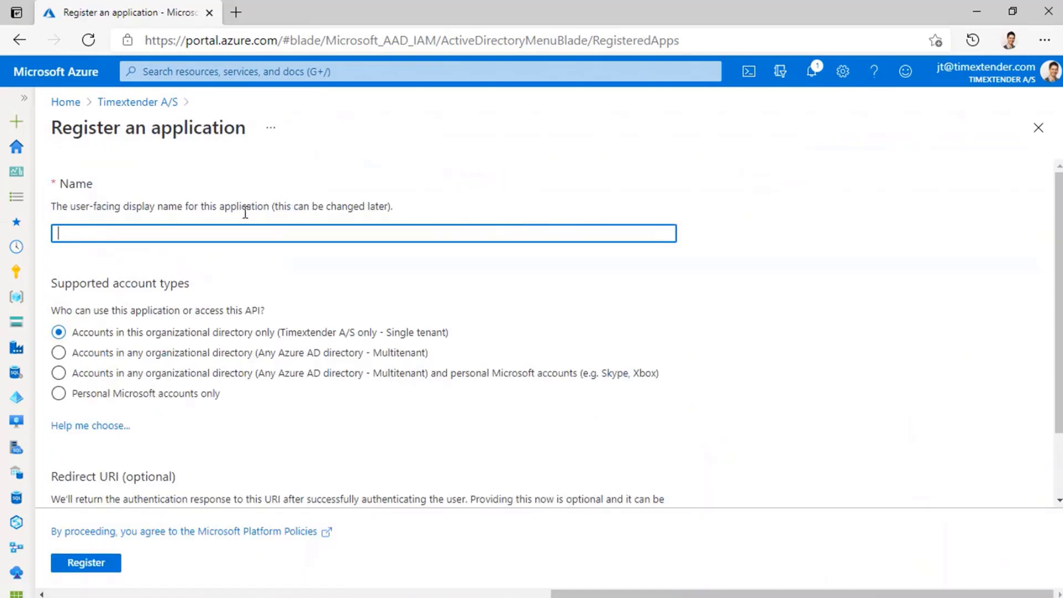
text(txtuesdays)
click(94, 565)
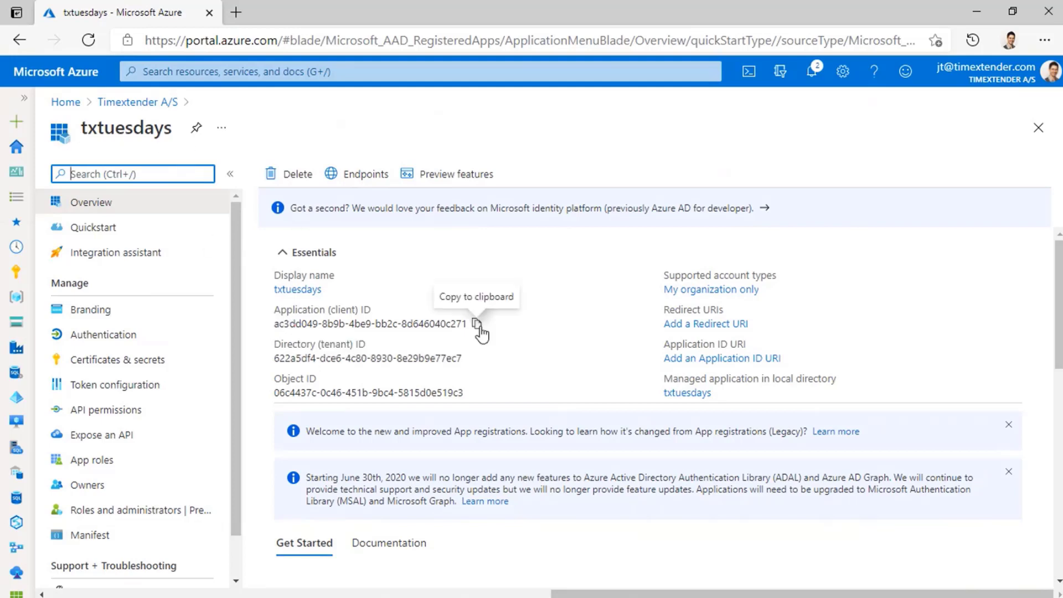
Copy the application (client) ID of the txtuesdays app and switch to the other open window.
click(477, 323)
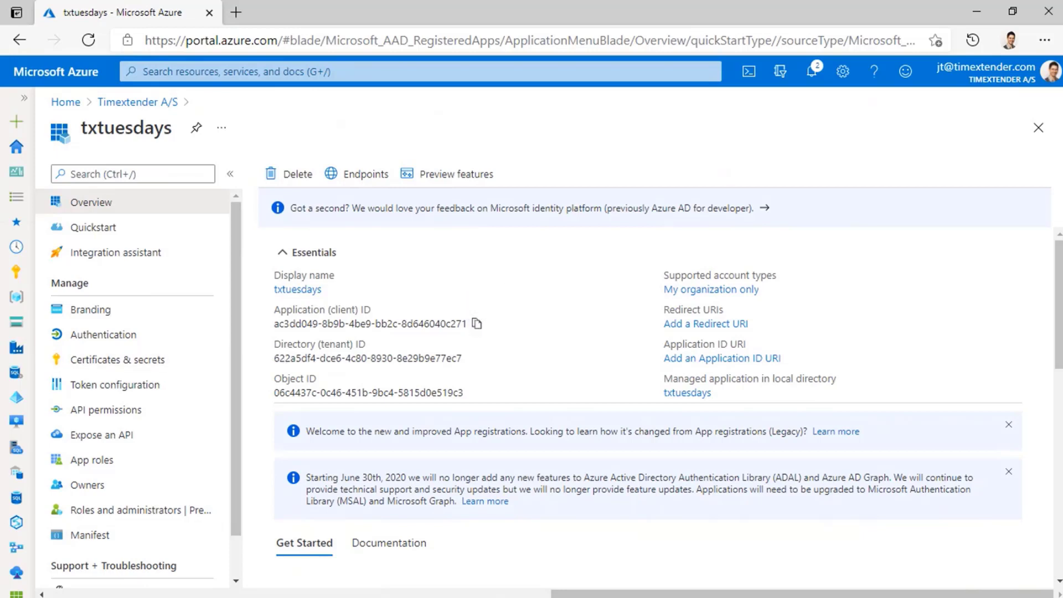
key(alt+Tab)
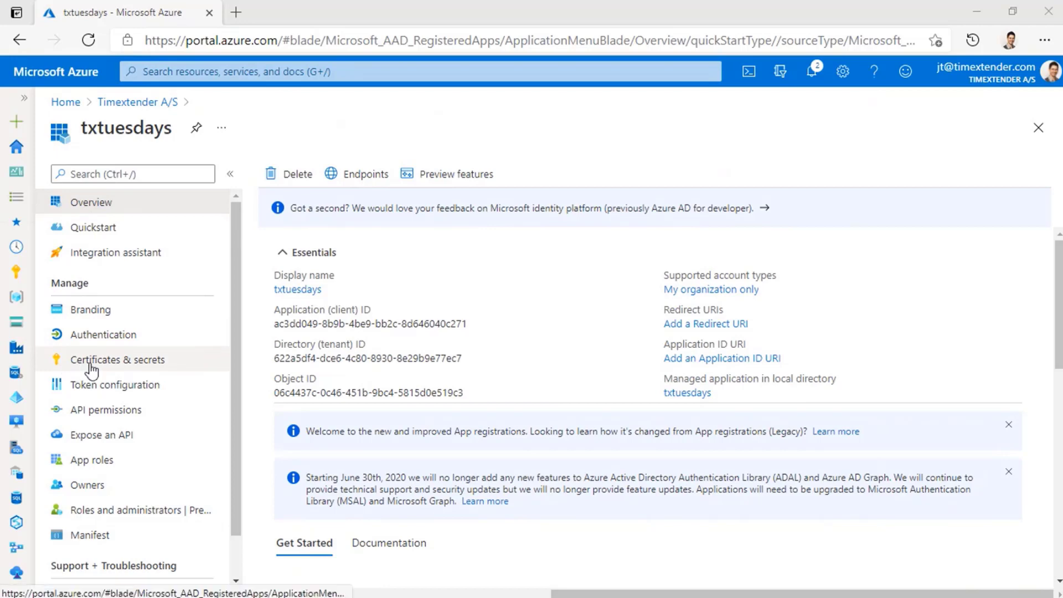
Add a client secret to the txtuesdays app with the description txtuesdays and an expiry of 24 months.
click(173, 366)
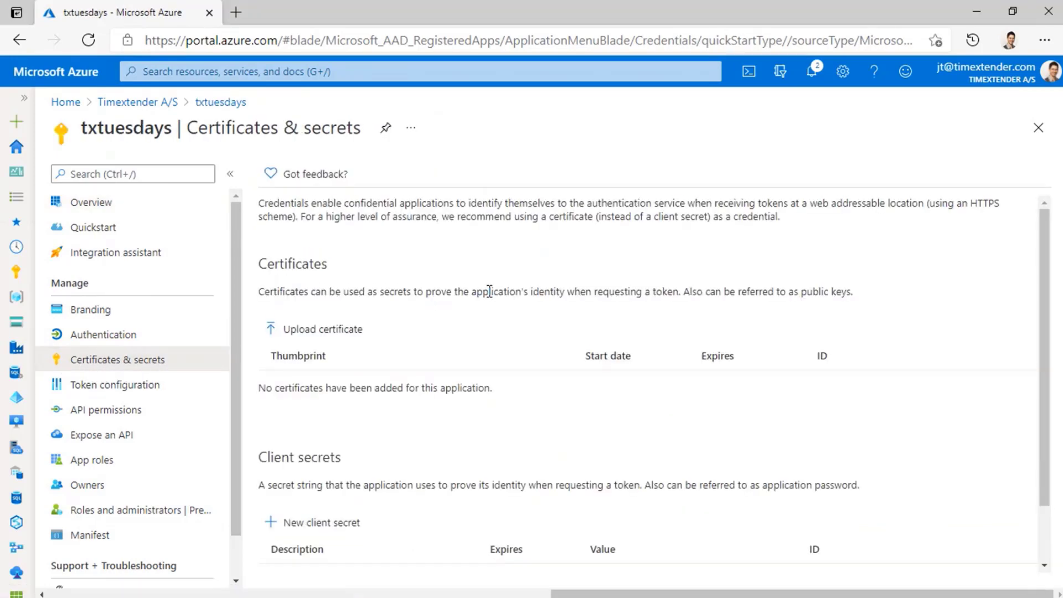
scroll(489, 290, down, 1)
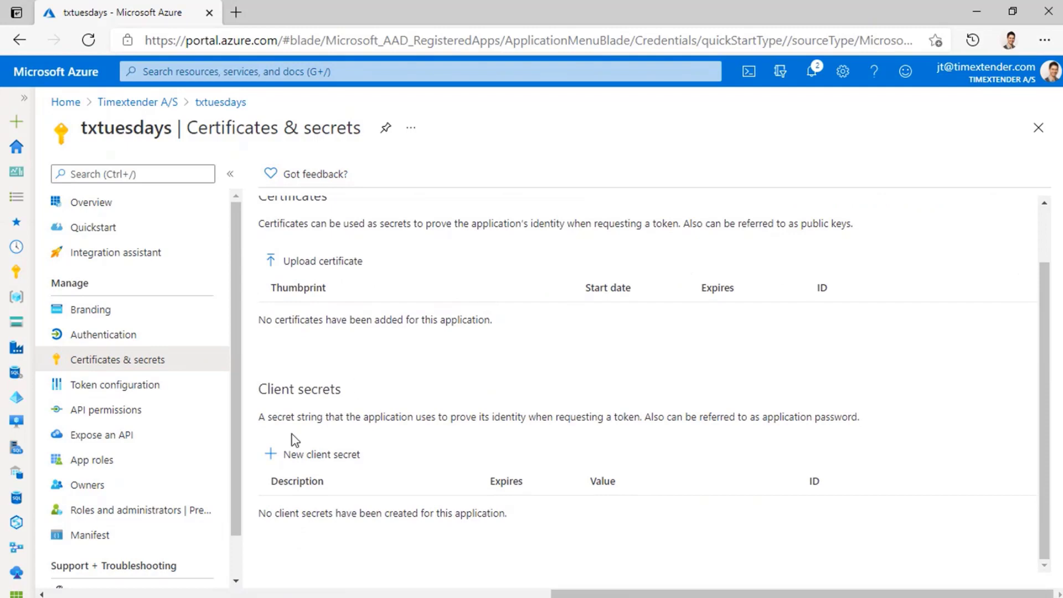
click(337, 463)
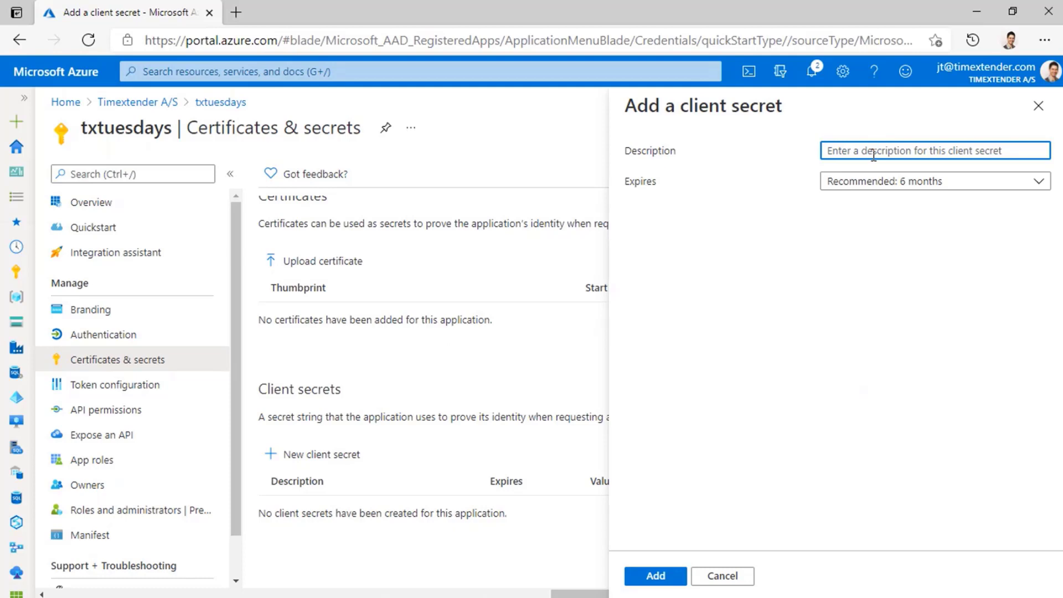
text(txtuesdays)
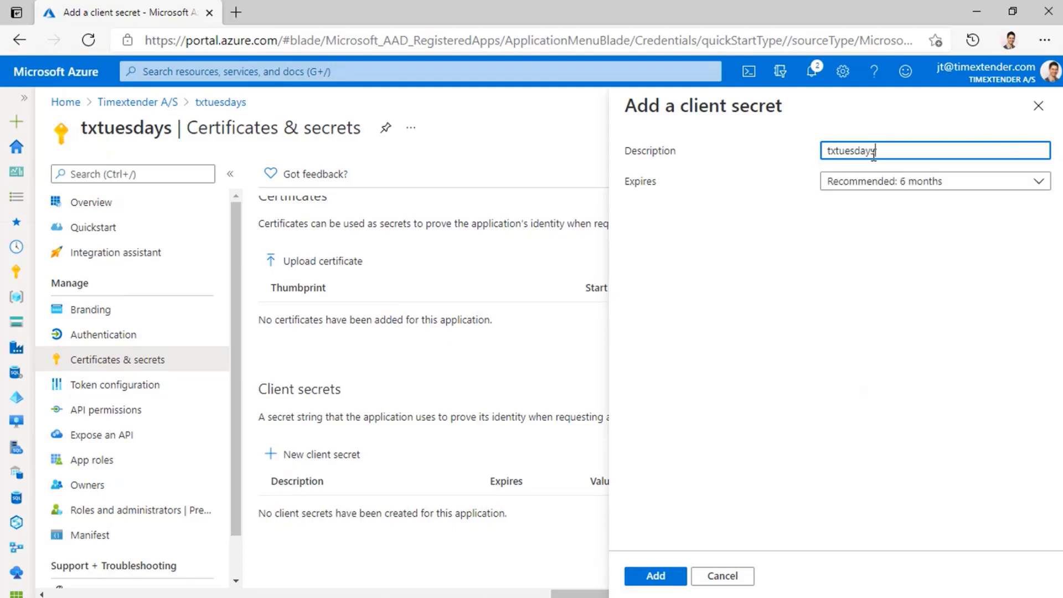
click(913, 181)
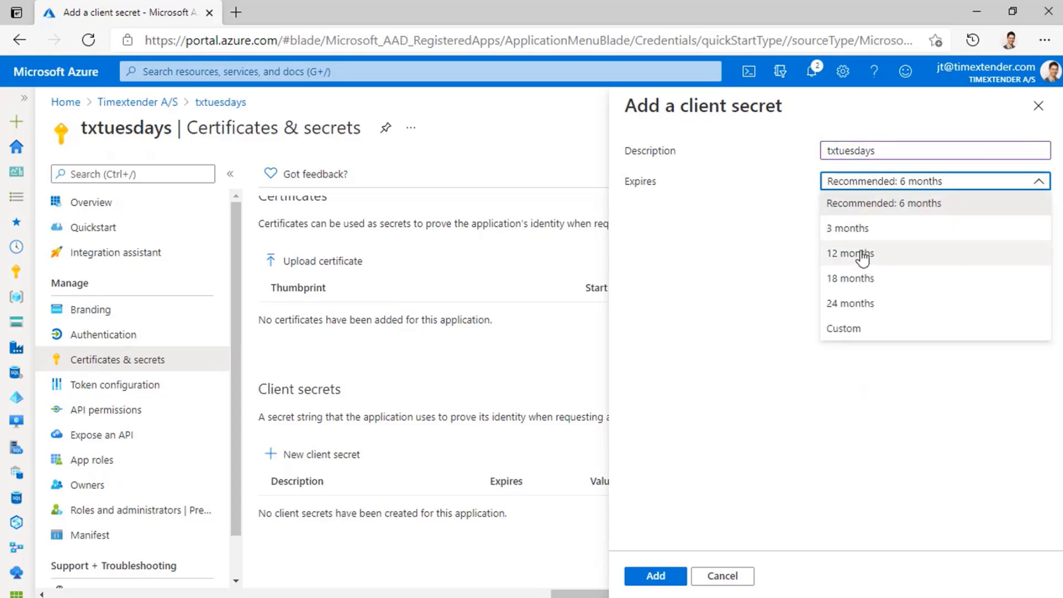
click(846, 304)
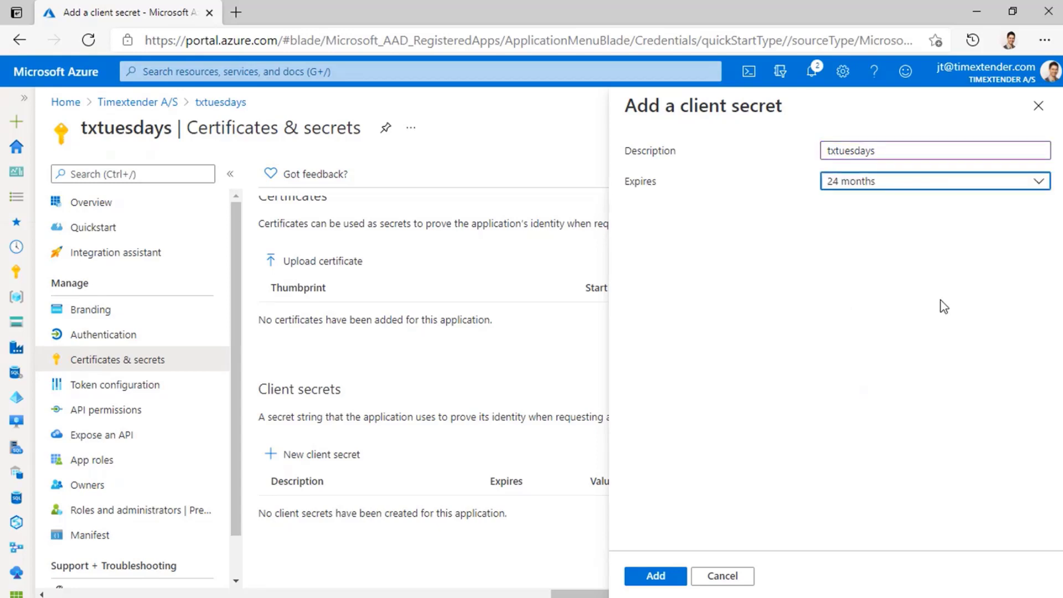
click(653, 578)
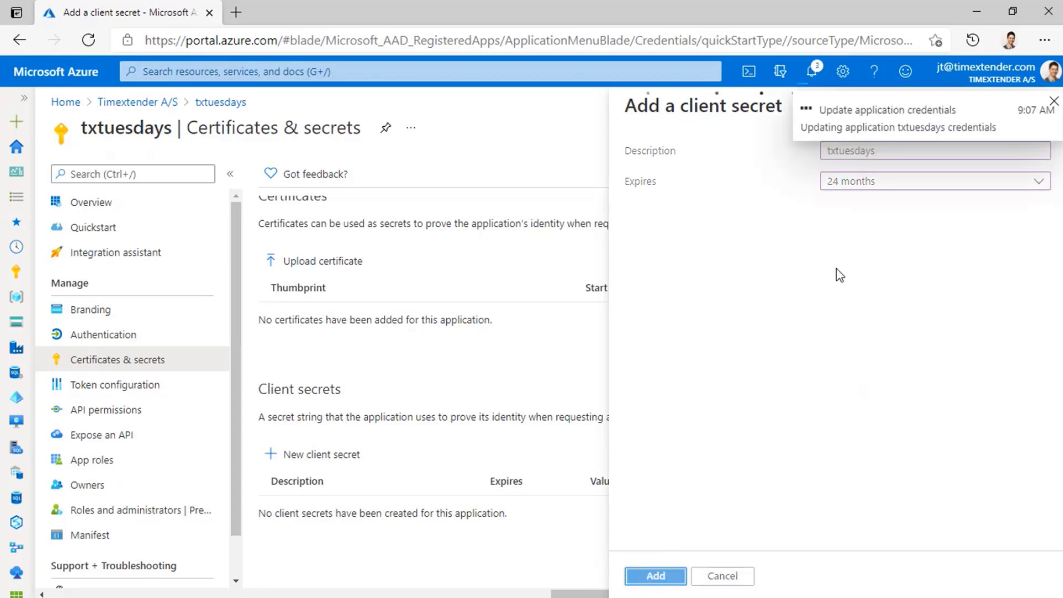
Copy the value of the new txtuesdays client secret and switch to the other open window.
scroll(590, 347, down, 1)
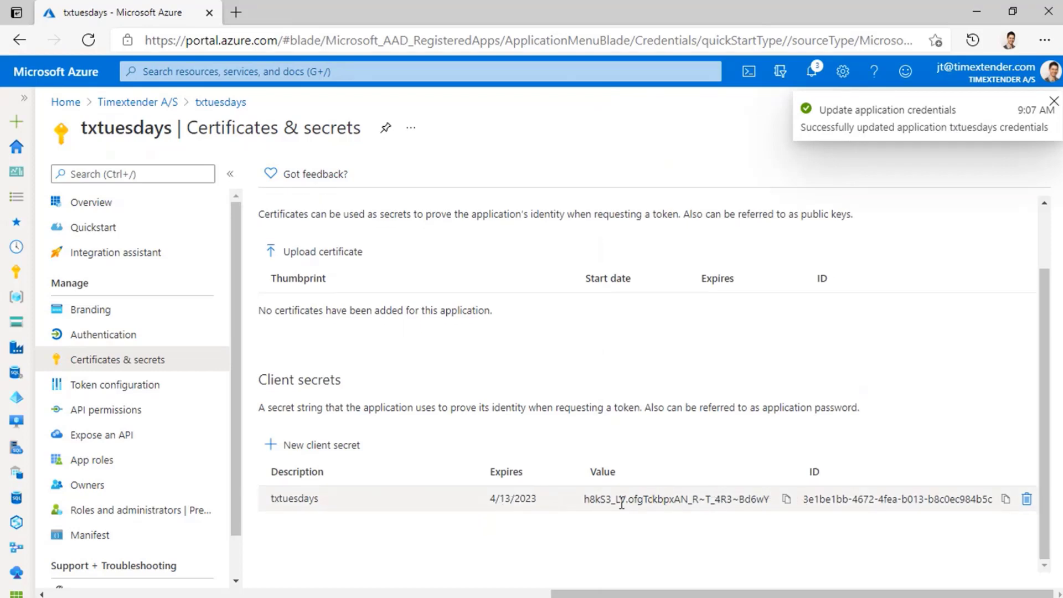
click(786, 500)
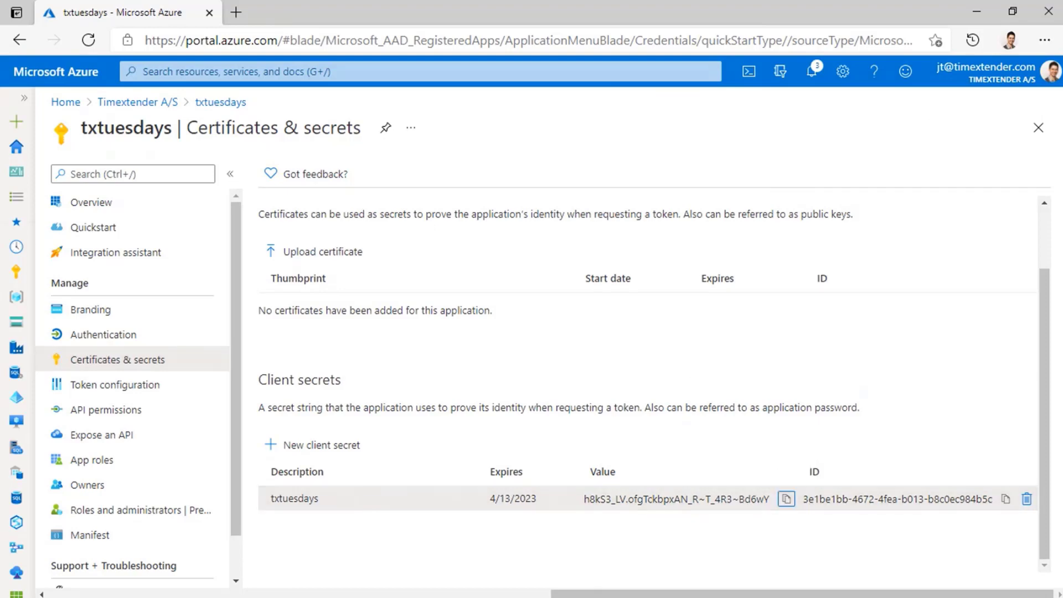
key(alt+Tab)
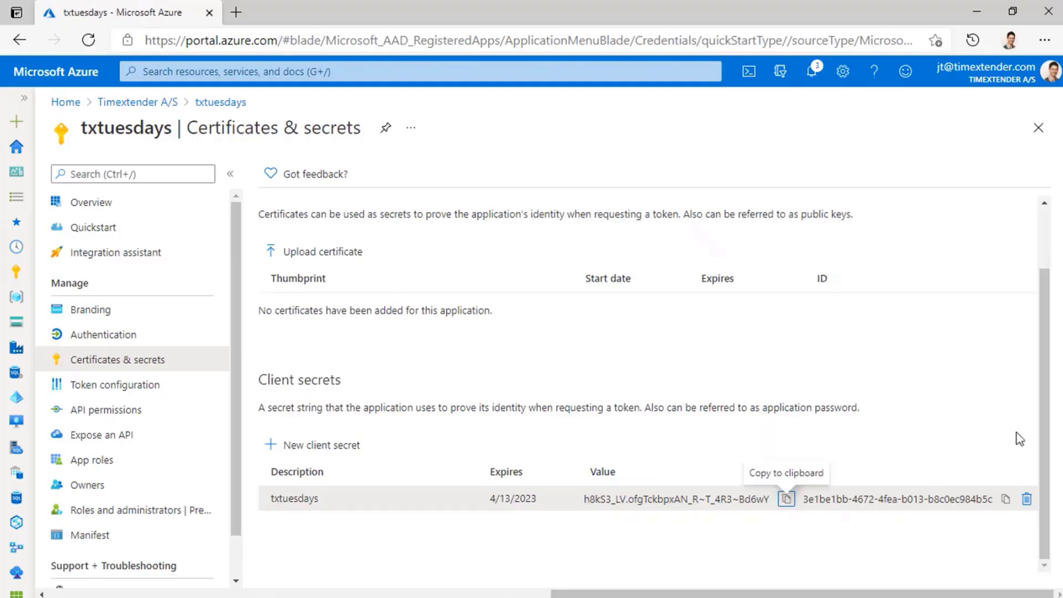
Return to the portal home and open the TXTuesdays1 resource group from the recent resources.
click(21, 147)
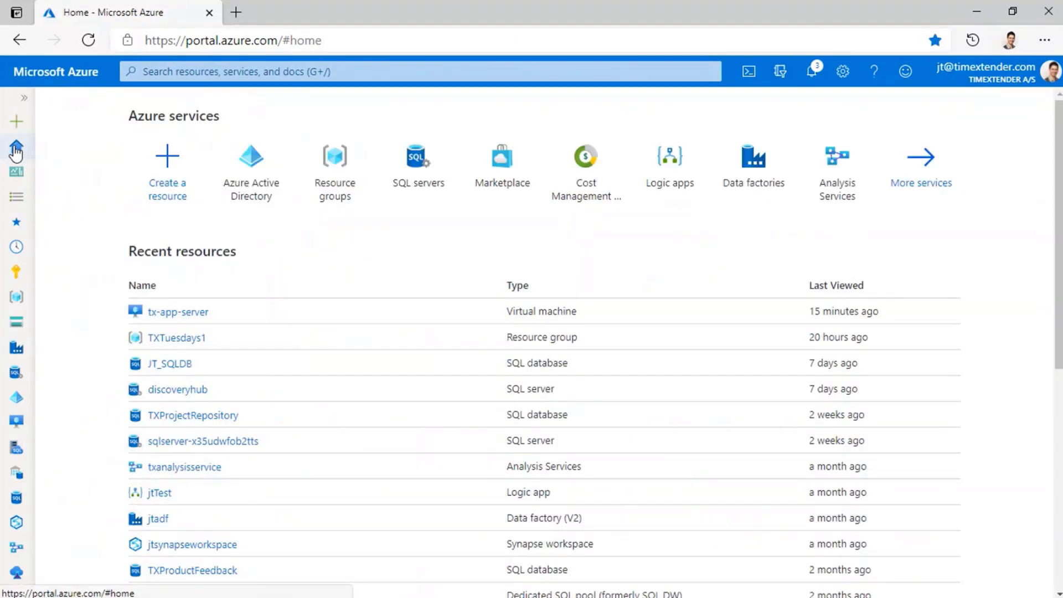
click(177, 339)
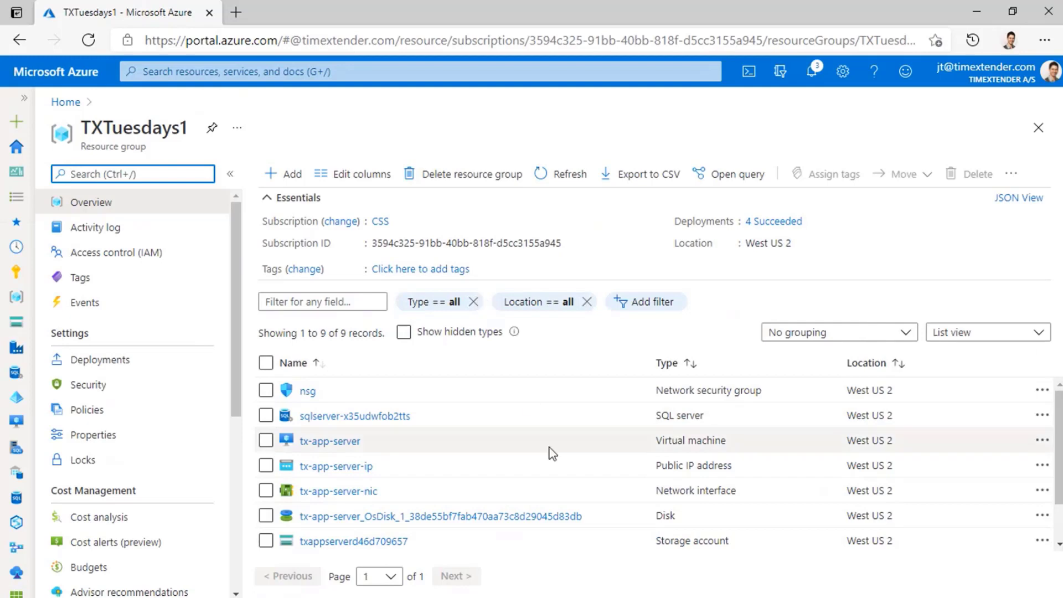
scroll(549, 451, down, 2)
scroll(548, 452, up, 2)
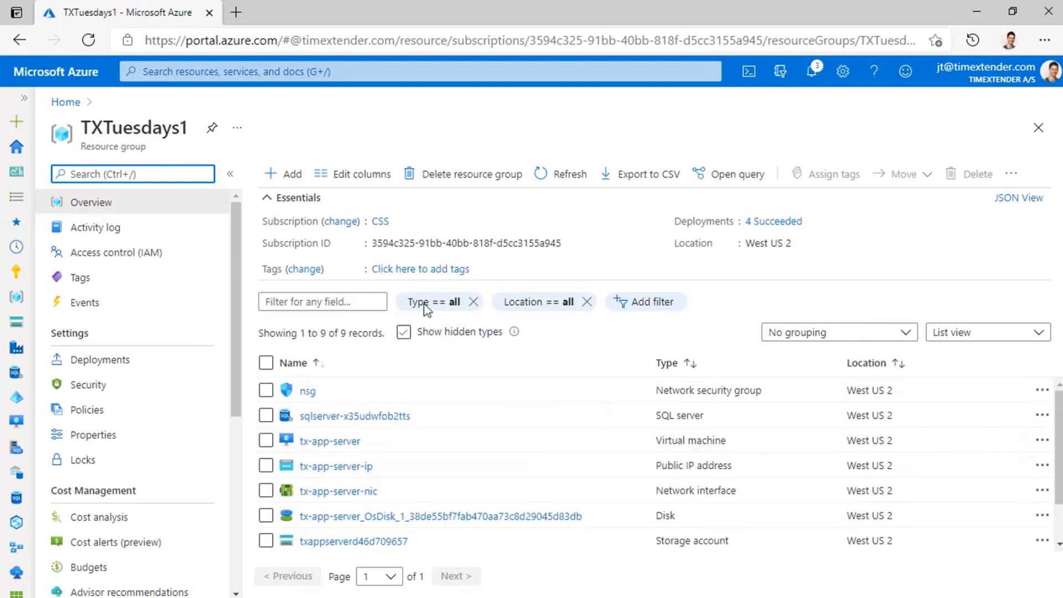
Start adding a new Storage account resource to the TXTuesdays1 resource group.
click(284, 178)
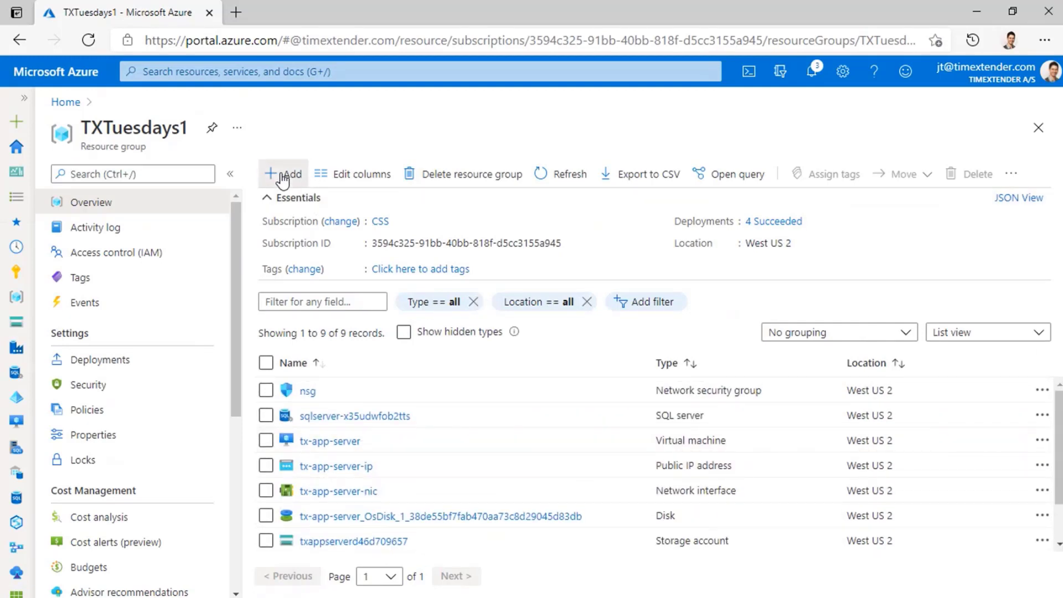
scroll(527, 376, down, 2)
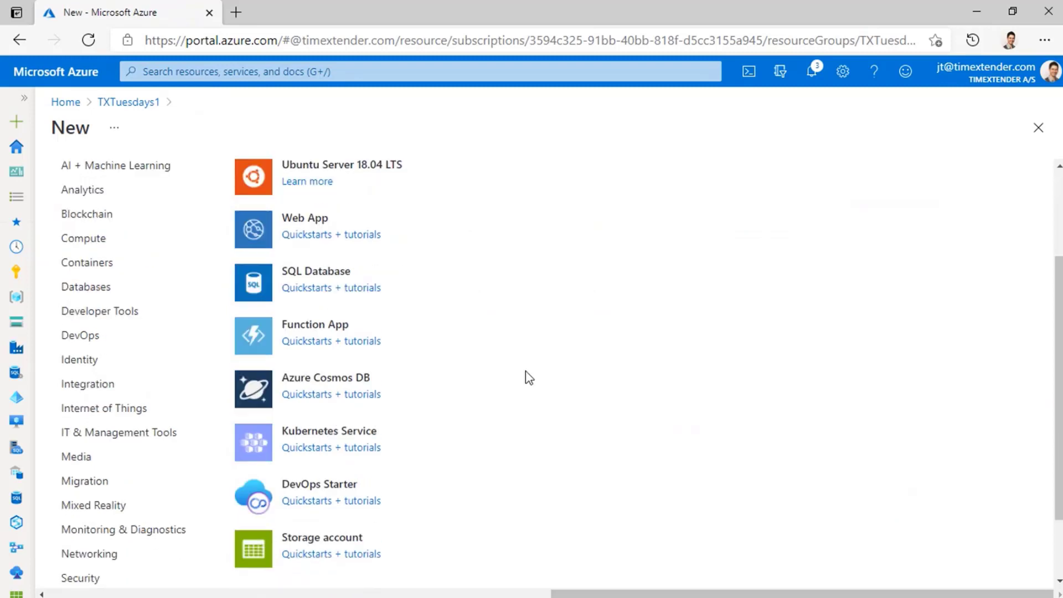
scroll(529, 379, down, 2)
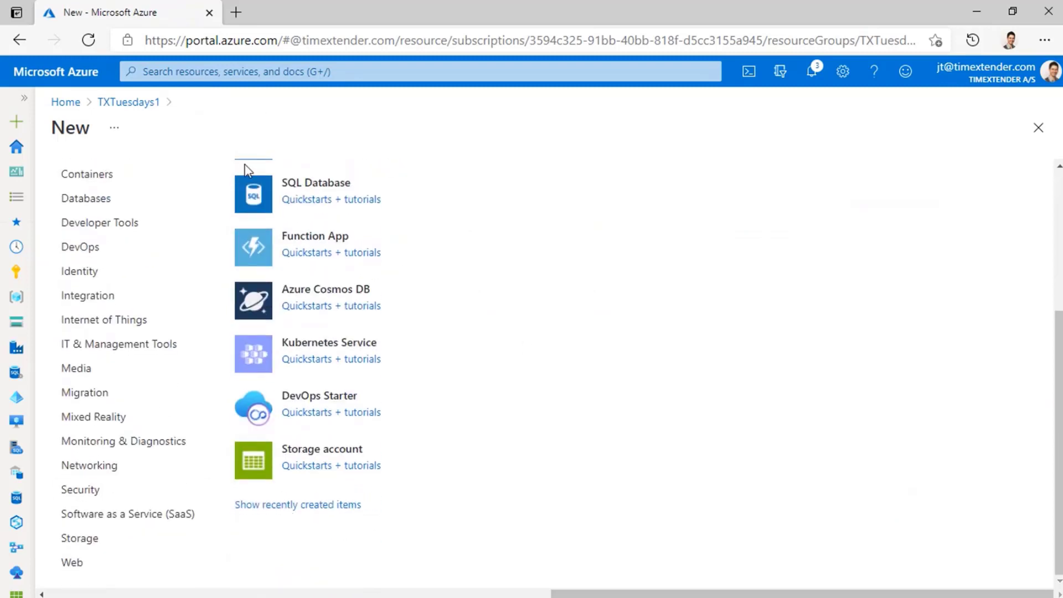
scroll(230, 304, up, 4)
scroll(240, 188, down, 4)
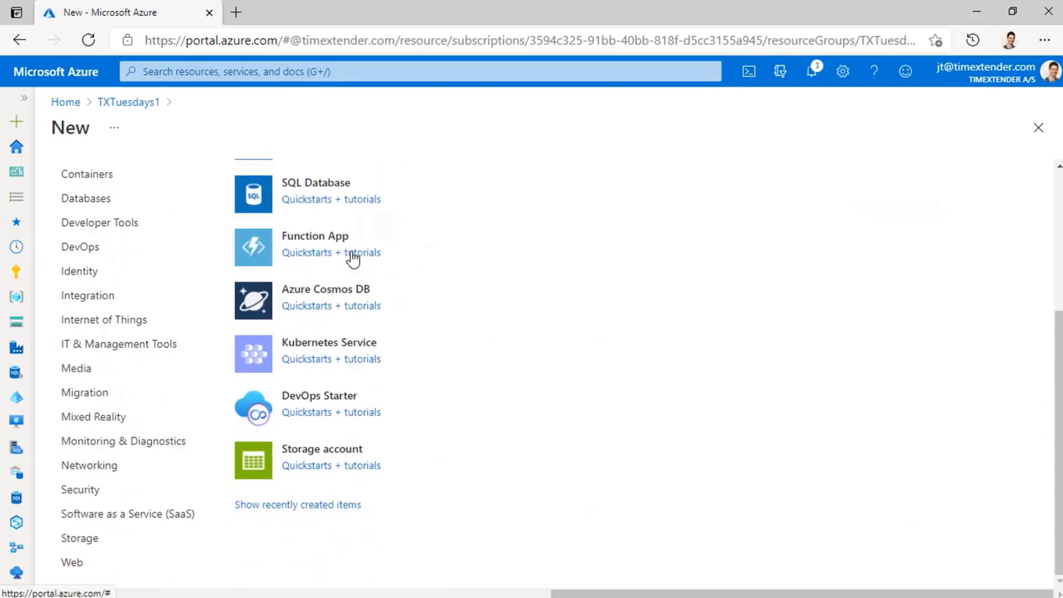
click(339, 453)
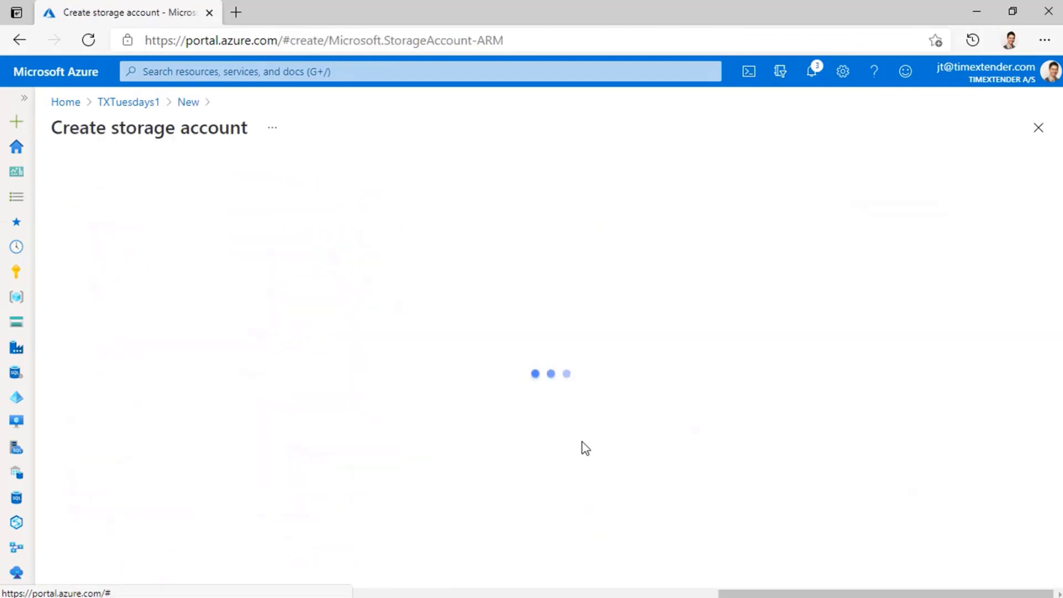
Name the new storage account txtuesdaystorage.
scroll(836, 325, down, 2)
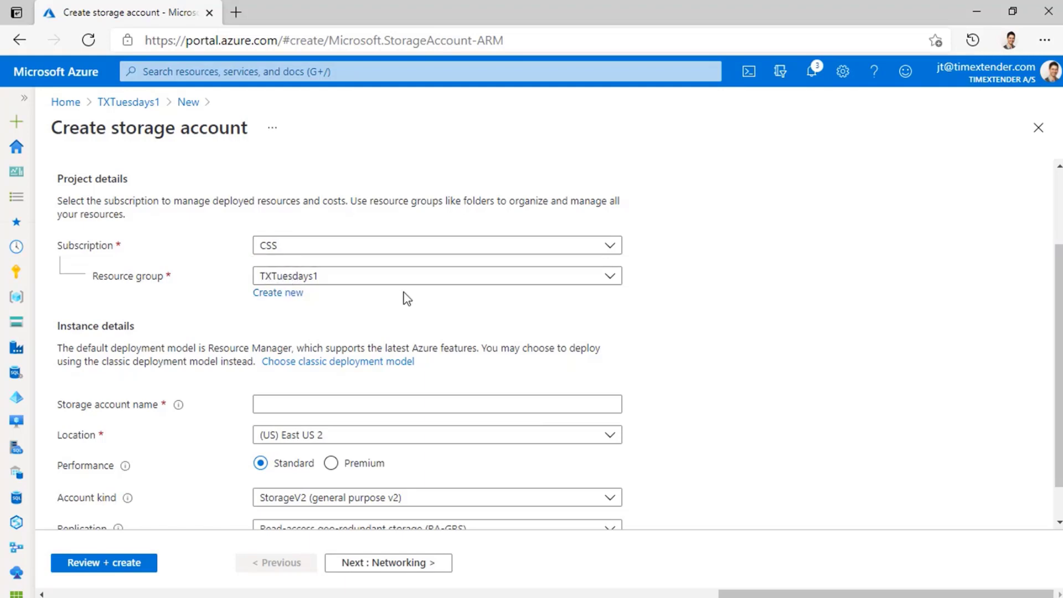
click(576, 406)
scroll(793, 337, down, 1)
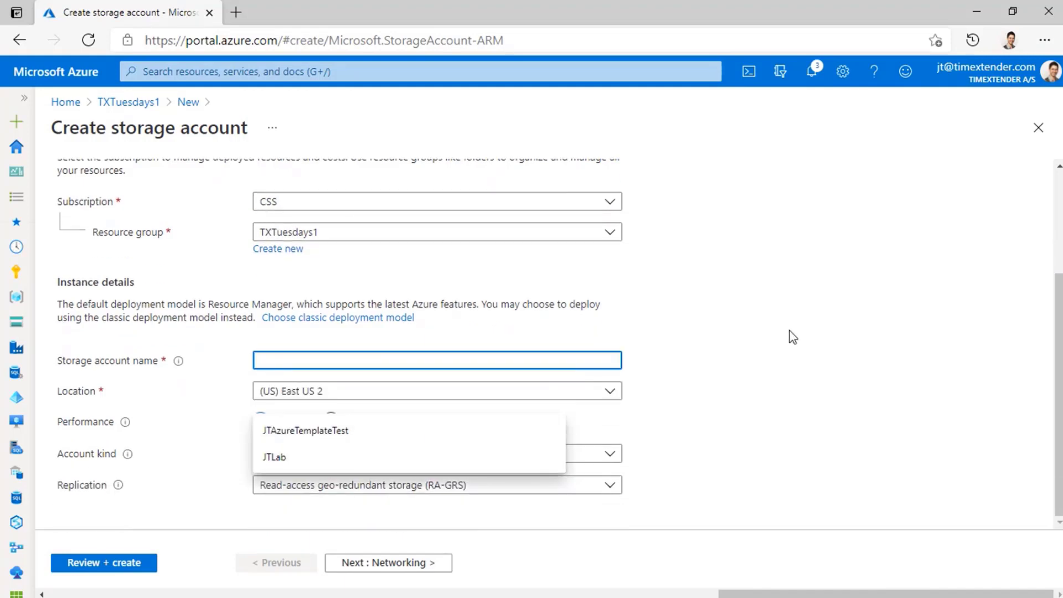
text(txtuesda)
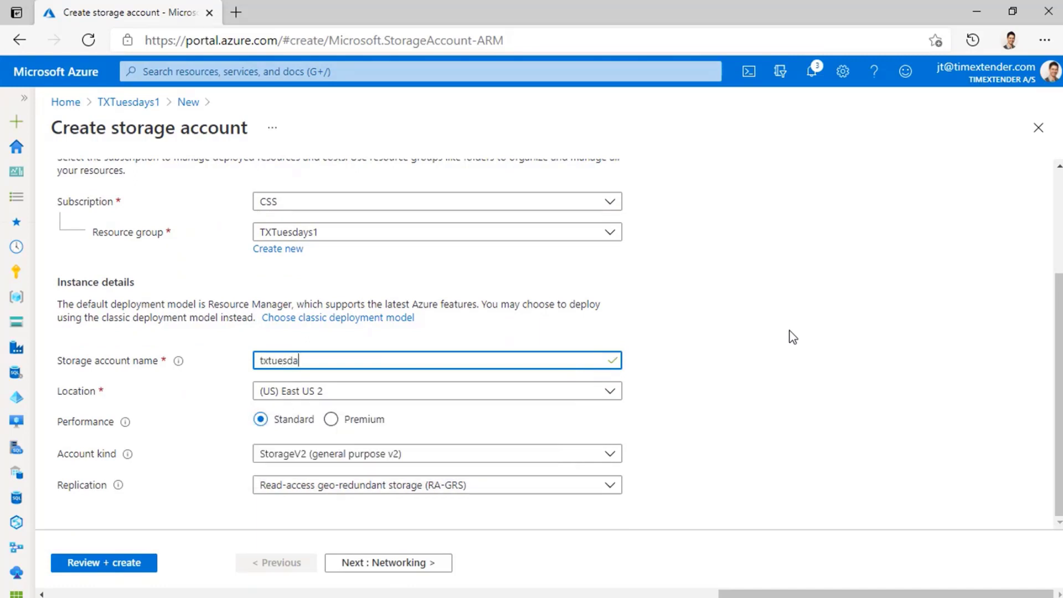
text(ystorage)
Set the storage account's location to (US) West US 2 and its replication to Locally-redundant storage (LRS).
click(355, 392)
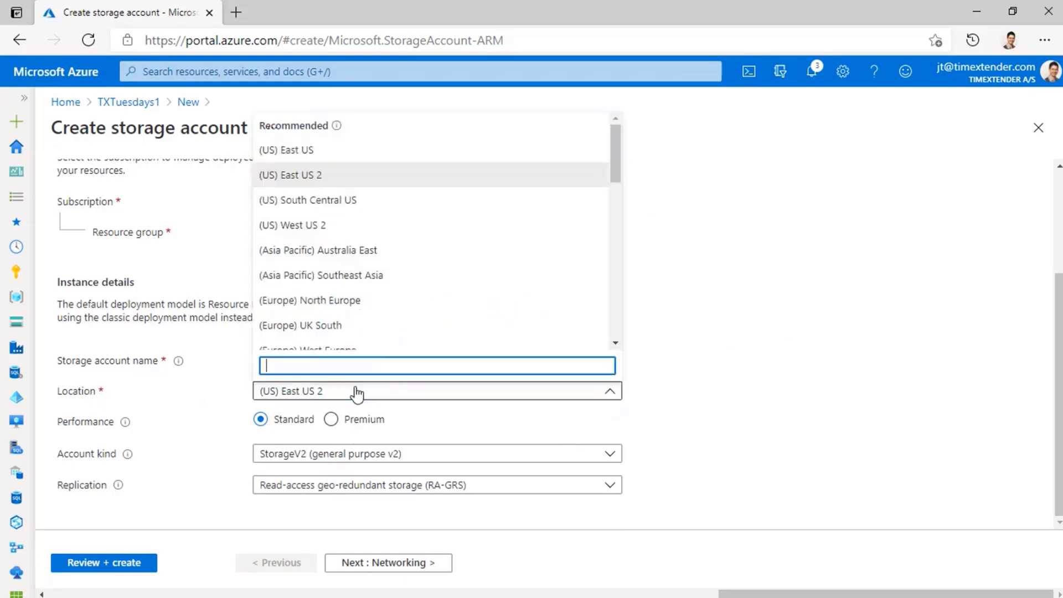
click(332, 227)
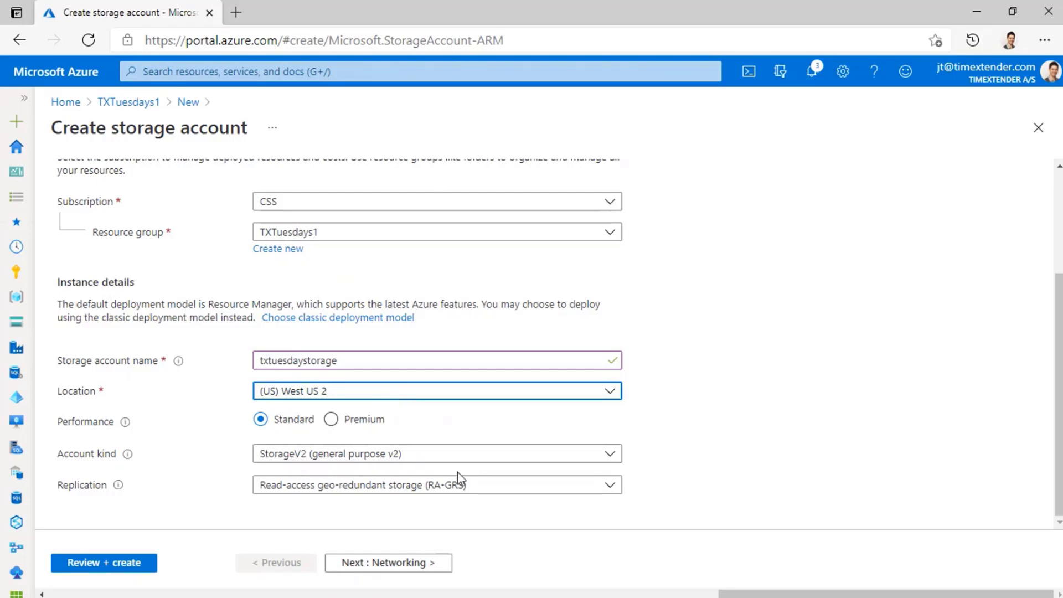
click(520, 492)
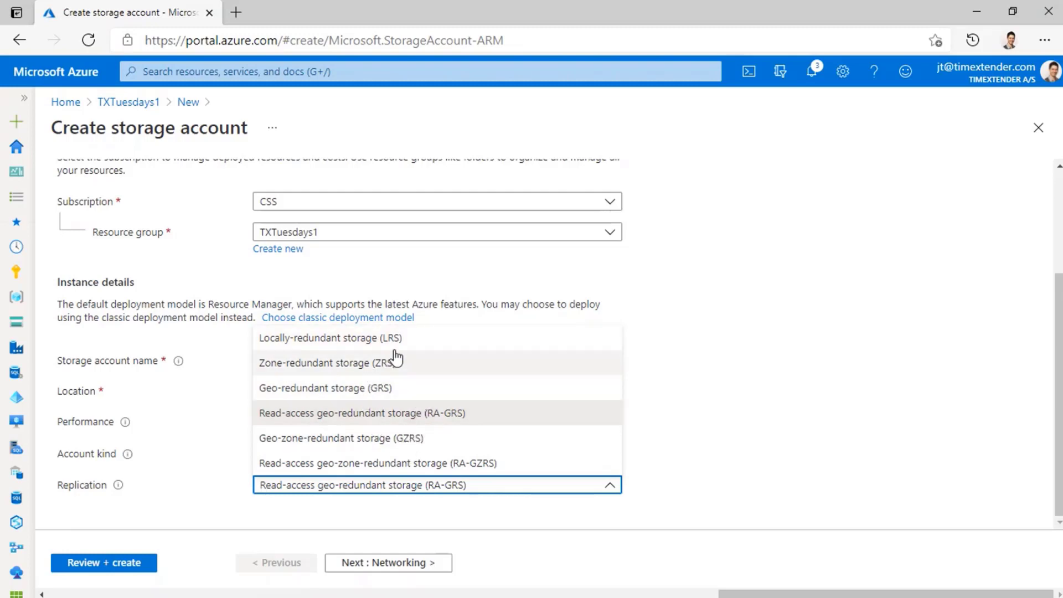
click(433, 345)
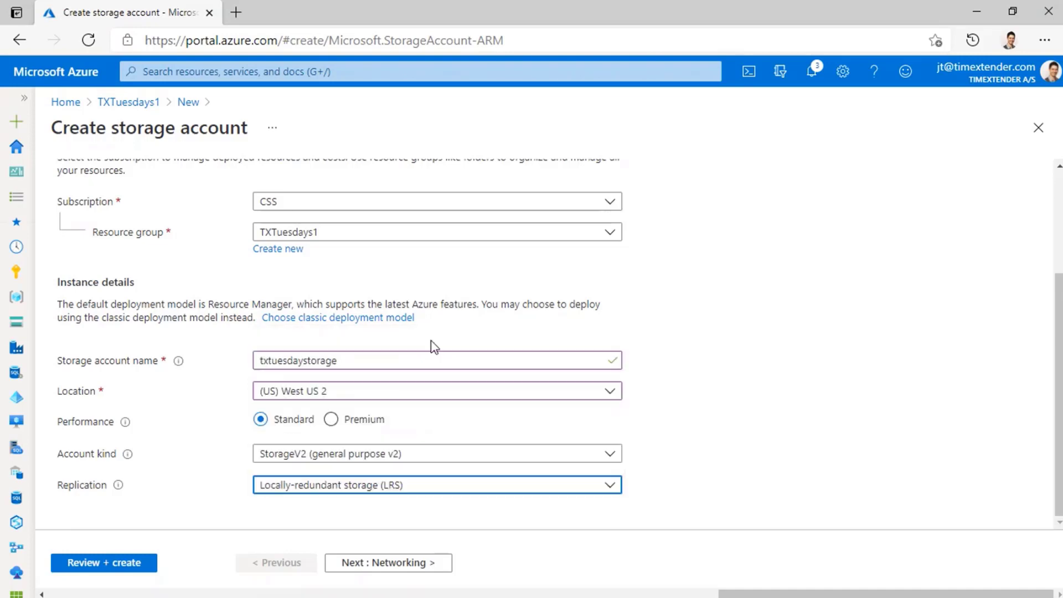
Keep the default networking and data protection settings and go to the Data Lake Storage Gen2 options in the advanced settings.
click(389, 562)
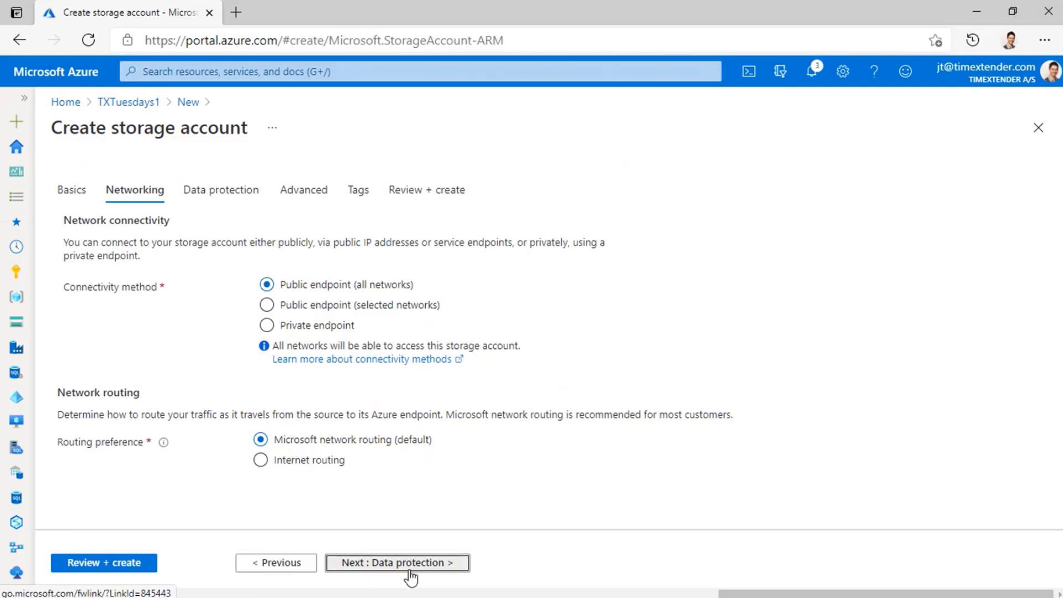
click(391, 563)
scroll(368, 399, down, 1)
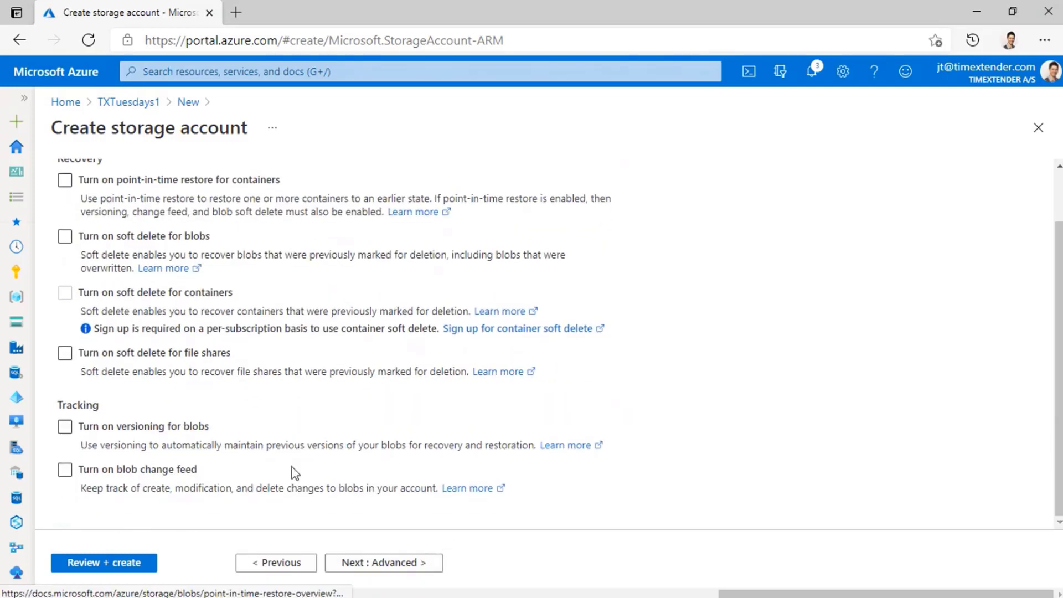
click(413, 562)
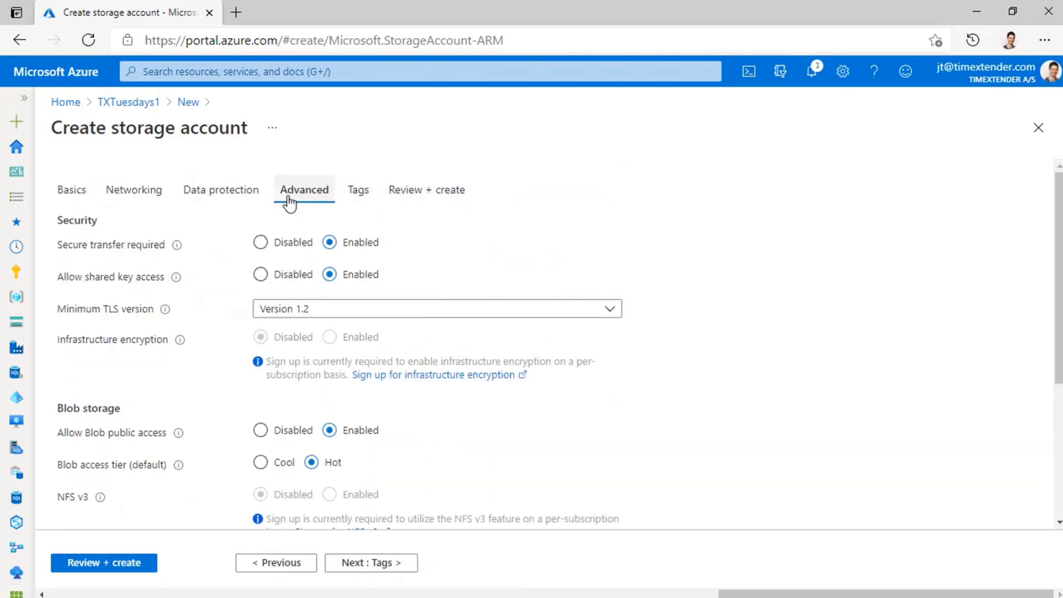
scroll(227, 423, down, 2)
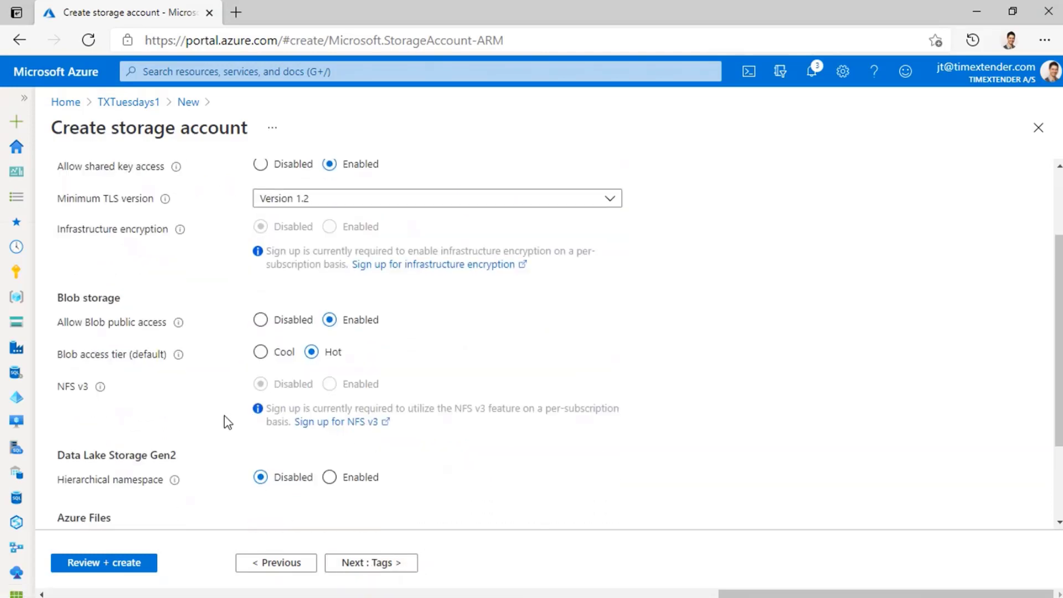
scroll(227, 422, down, 1)
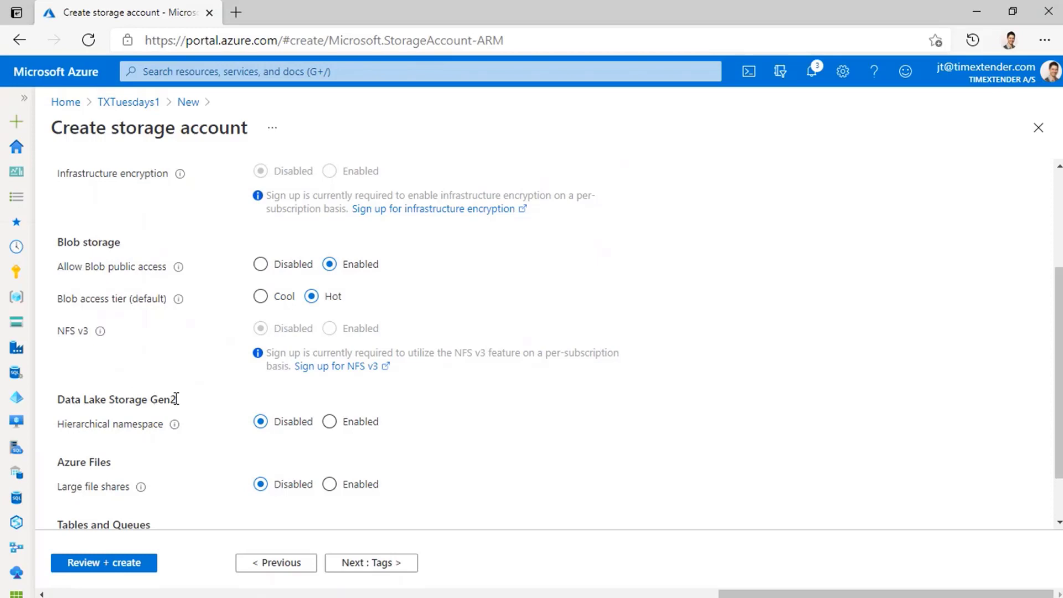
mouse_move(175, 426)
Skip the tags, go to the review page and create the txtuesdaystorage storage account.
click(376, 565)
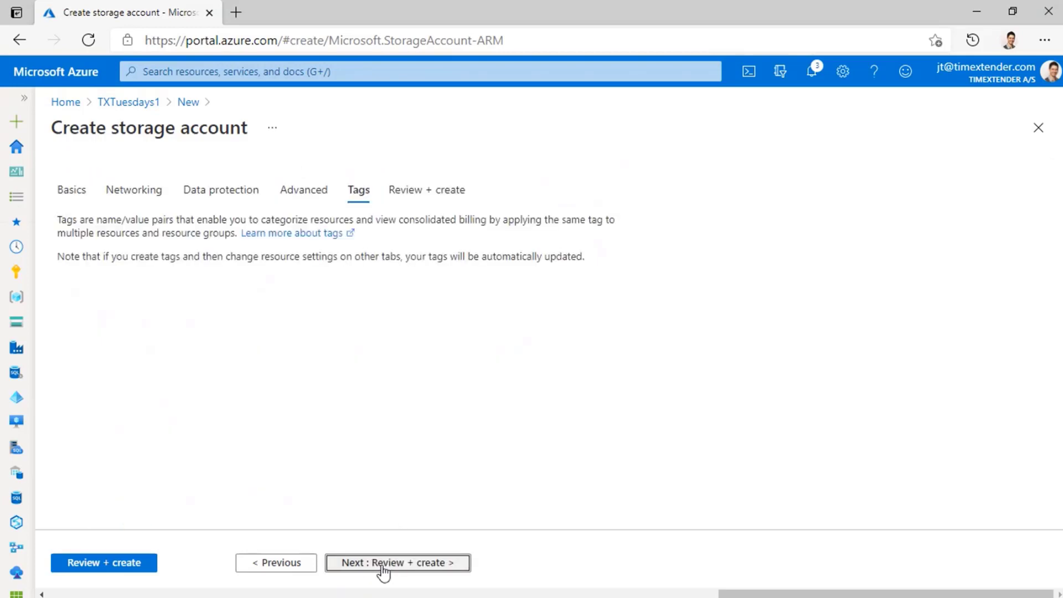
click(405, 564)
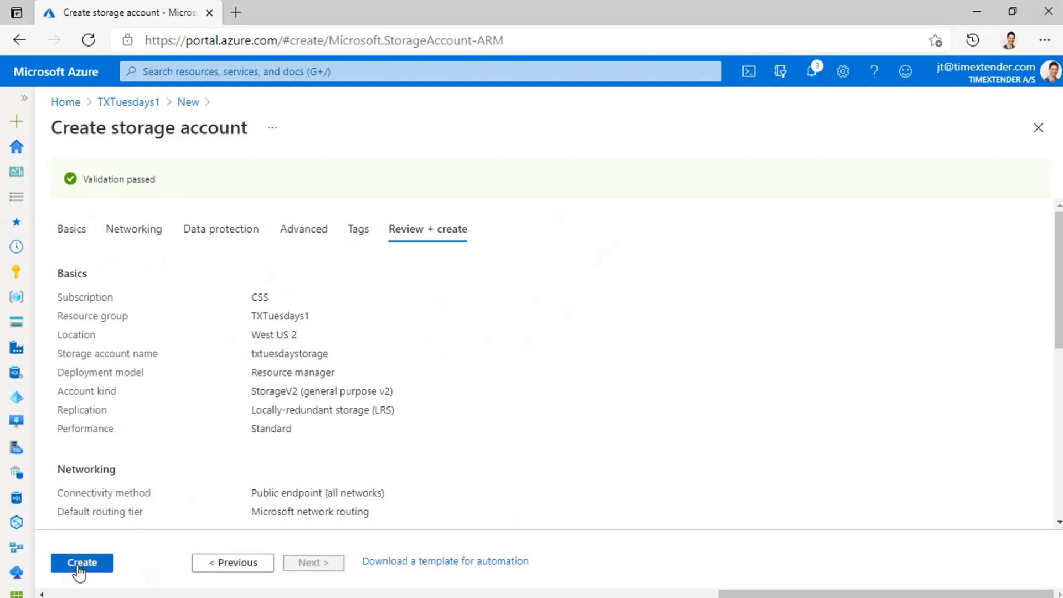
click(82, 563)
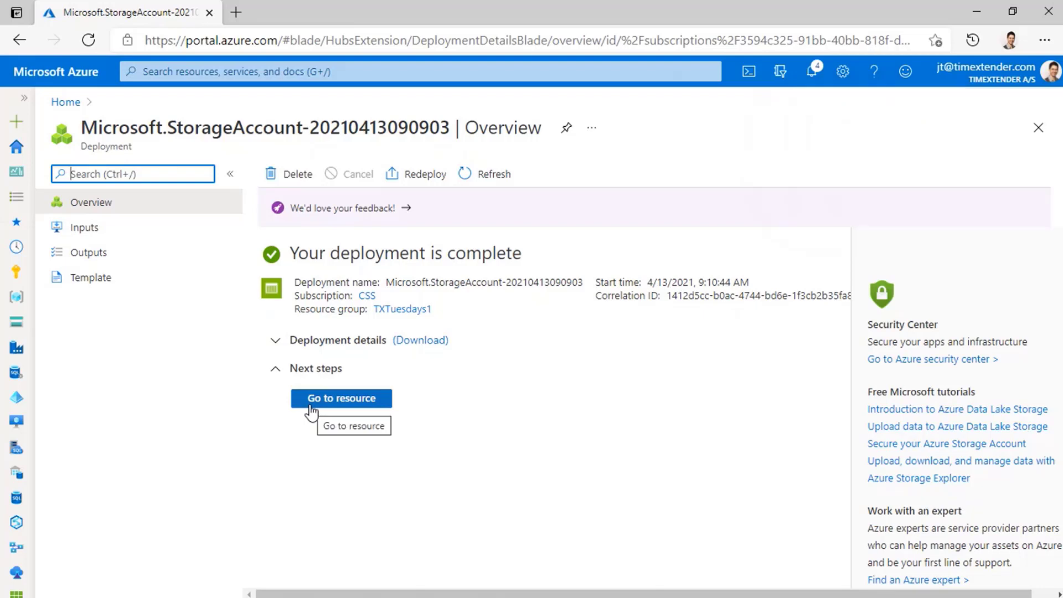
Go to the deployed txtuesdaystorage account and start adding a role assignment in its Access Control (IAM).
click(352, 406)
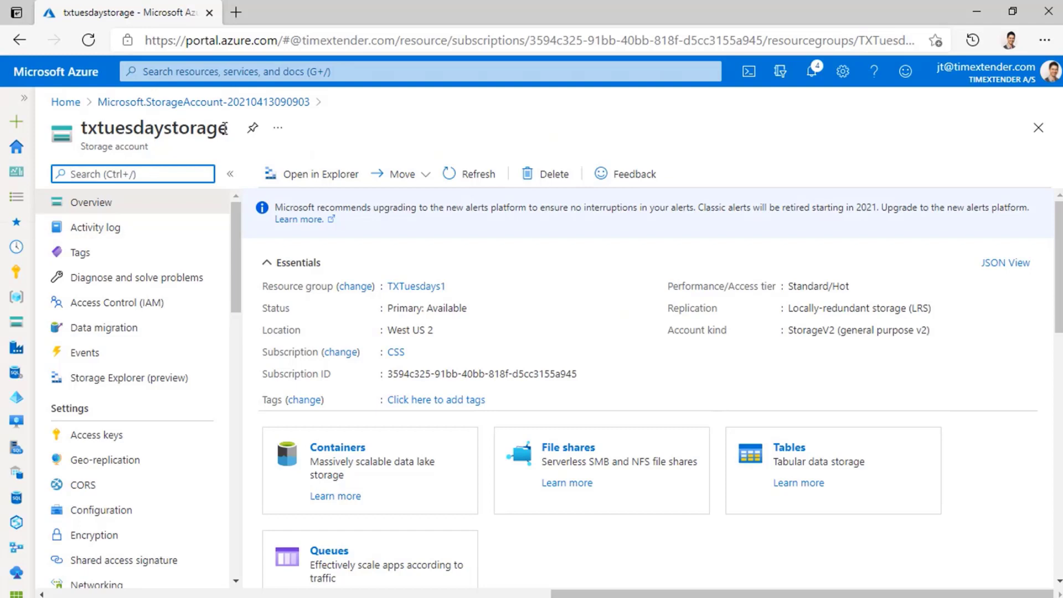
click(172, 305)
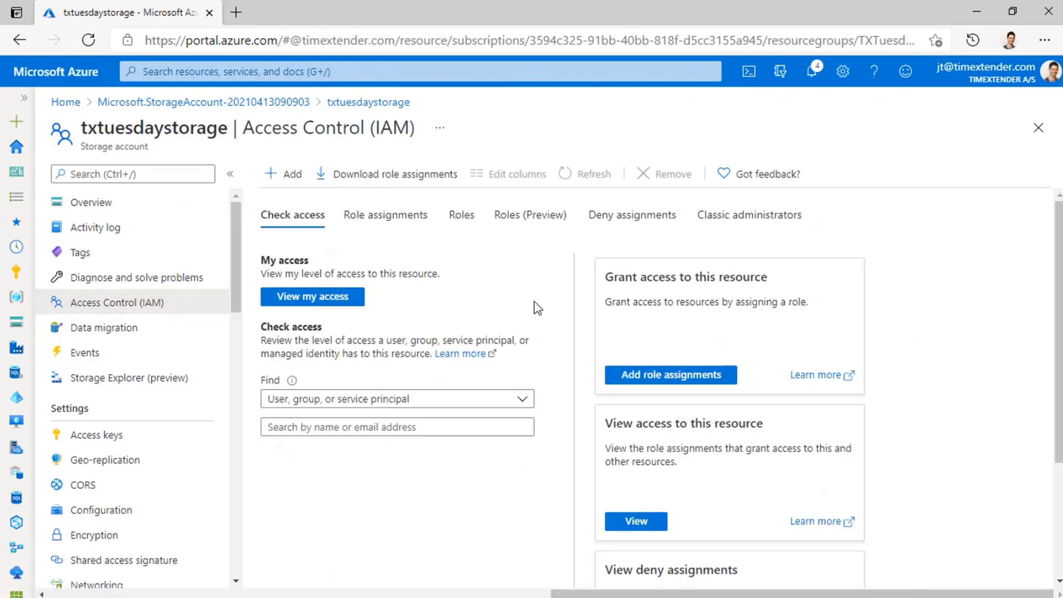
click(283, 177)
click(282, 201)
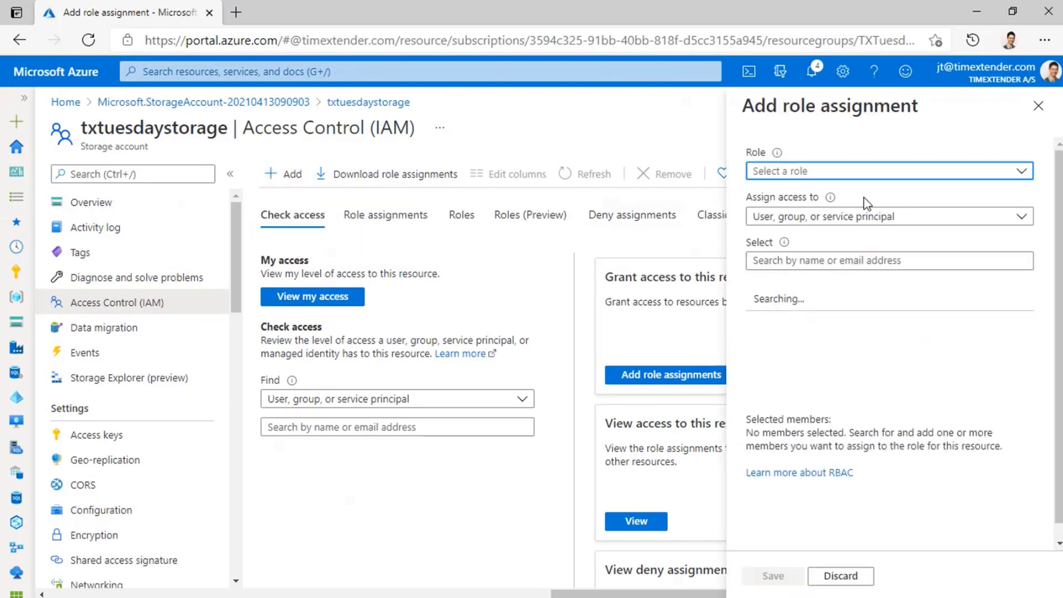
Set the role of the new role assignment to Owner.
click(899, 175)
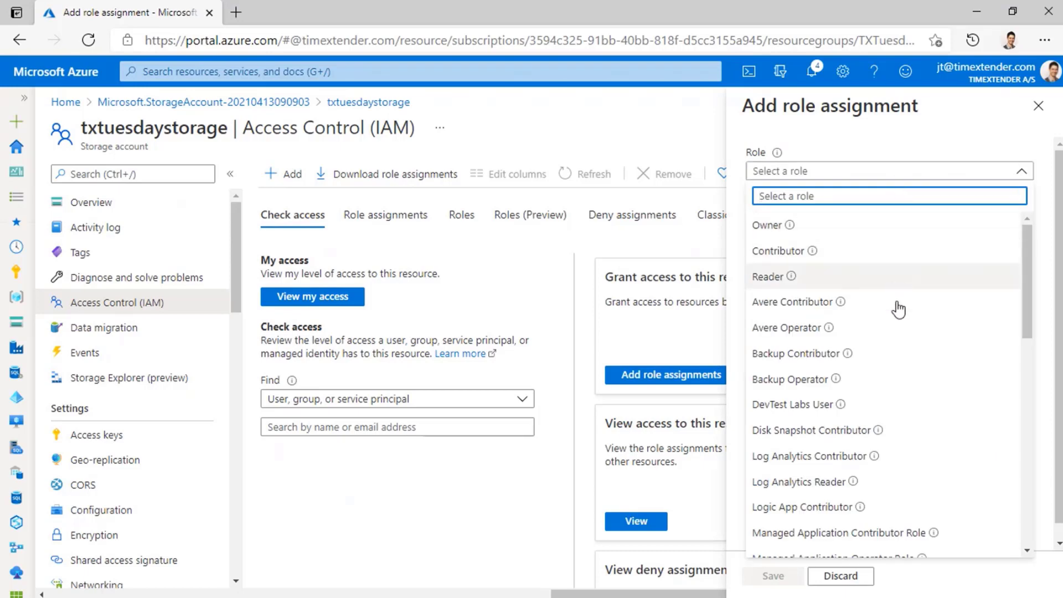
scroll(896, 357, down, 2)
scroll(897, 357, down, 4)
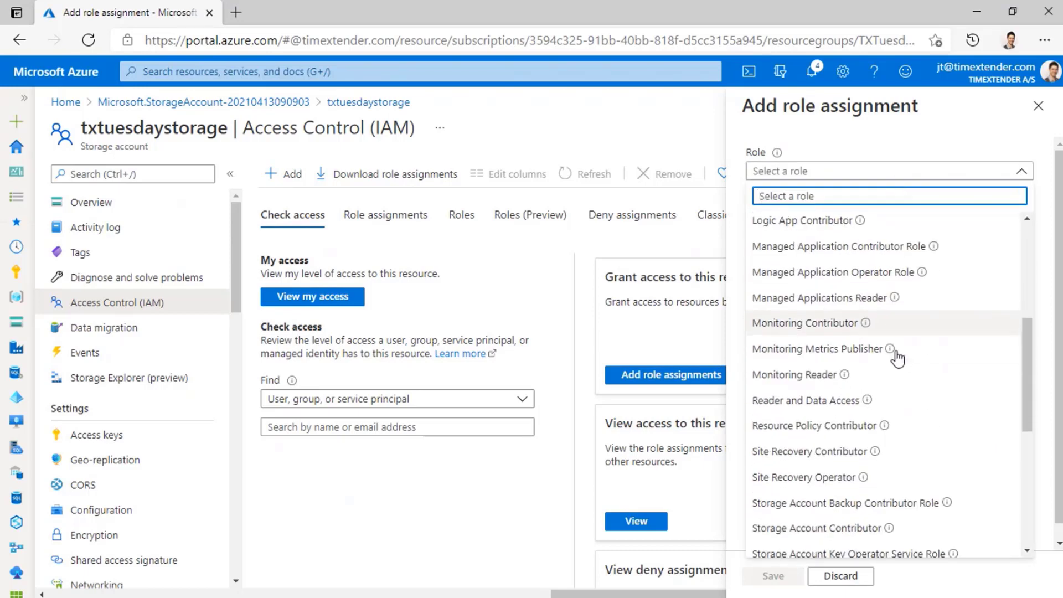
scroll(897, 357, down, 2)
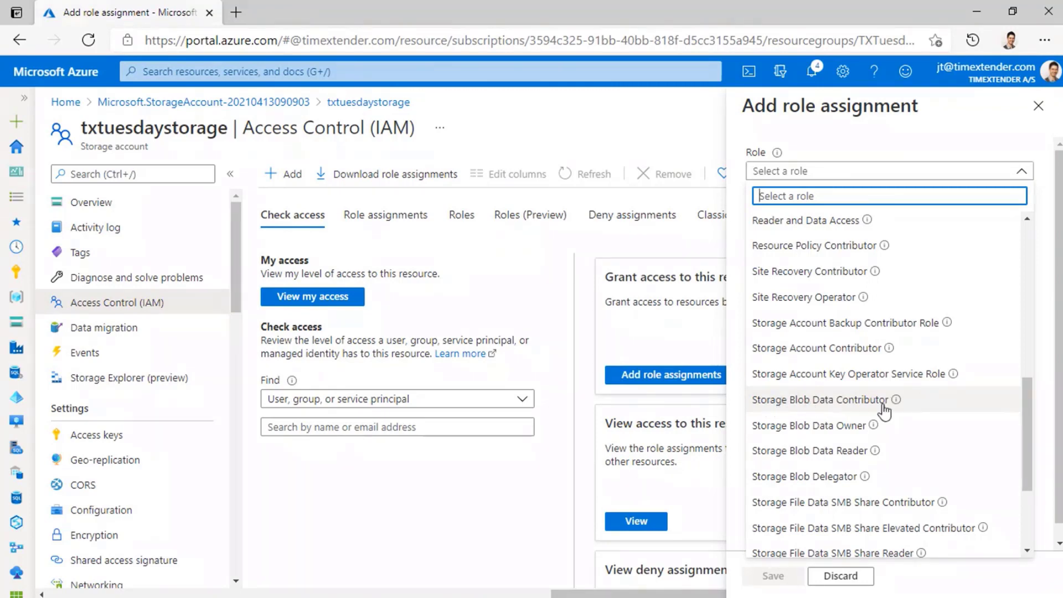
scroll(903, 403, up, 5)
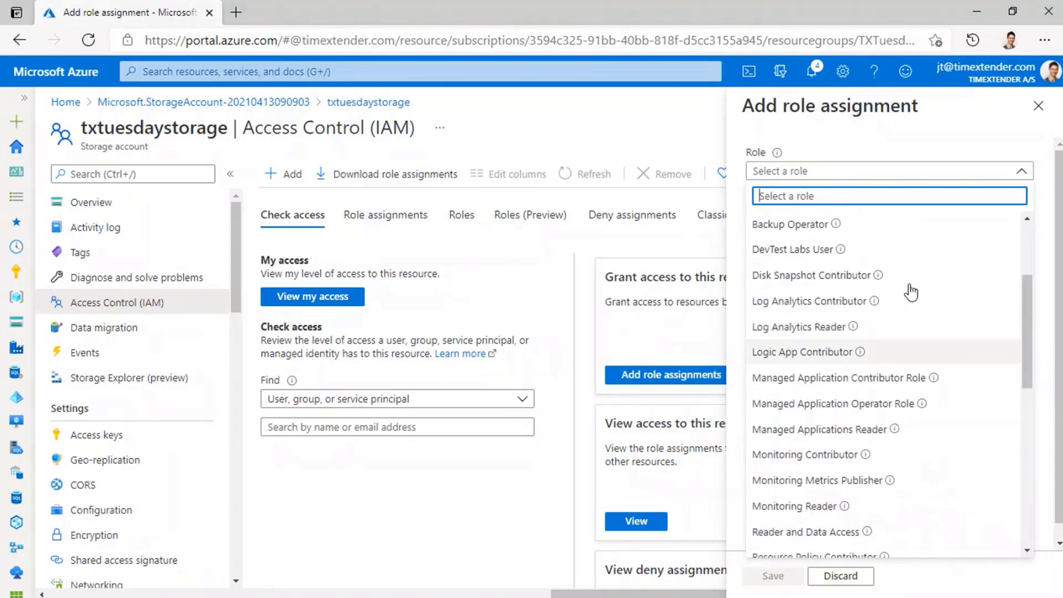
scroll(911, 291, up, 3)
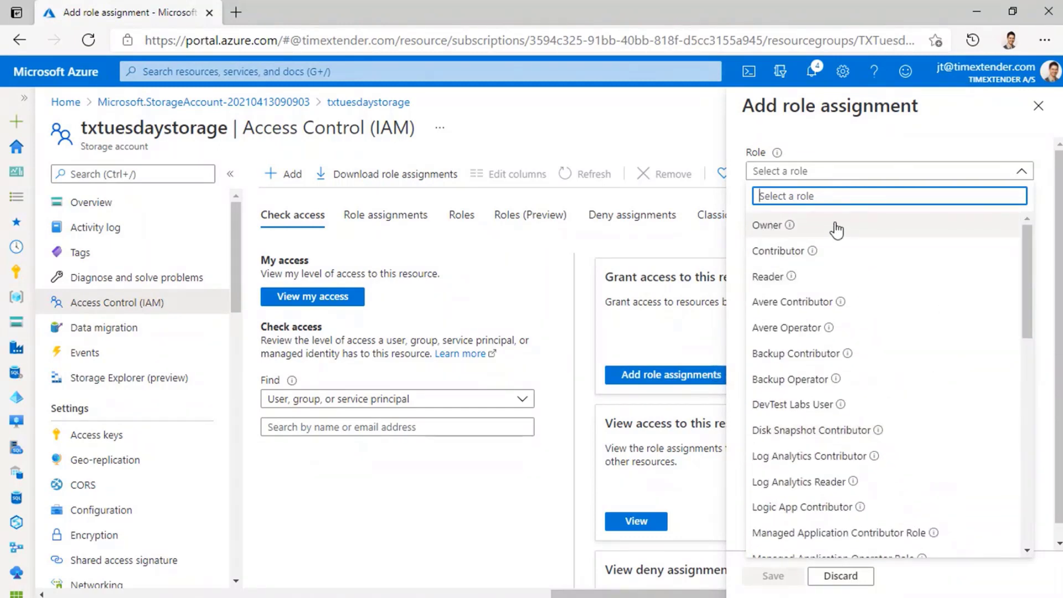
click(836, 228)
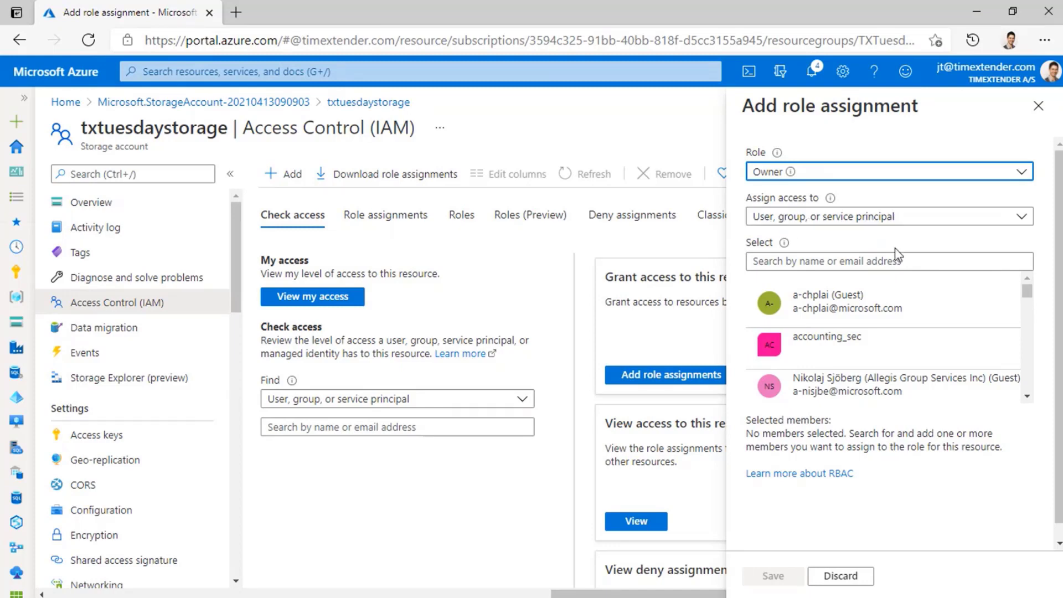
Search for the txtuesdays app, select it as the member and save the role assignment.
click(913, 260)
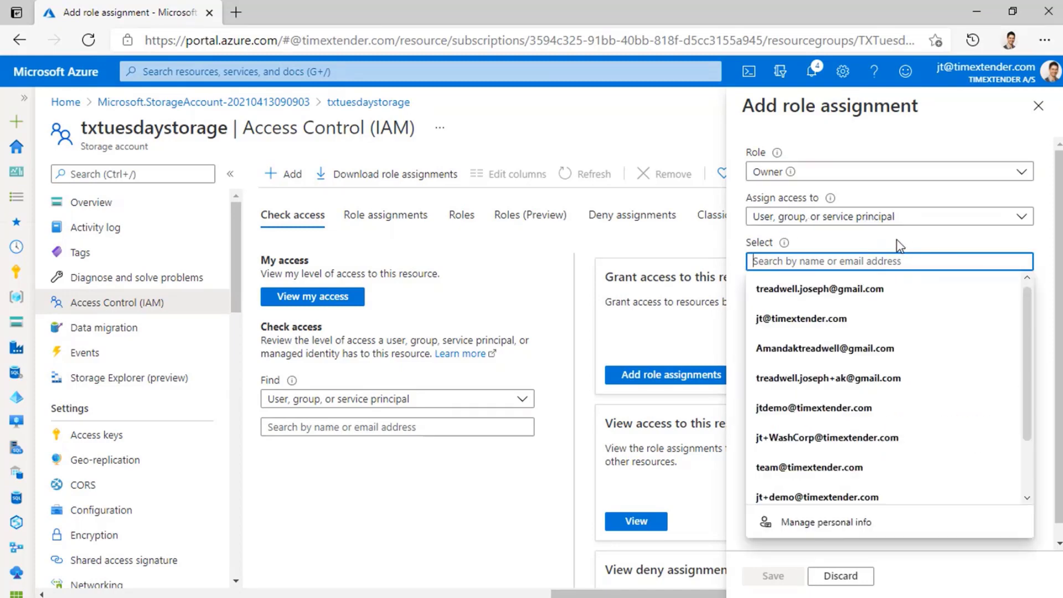
text(tx)
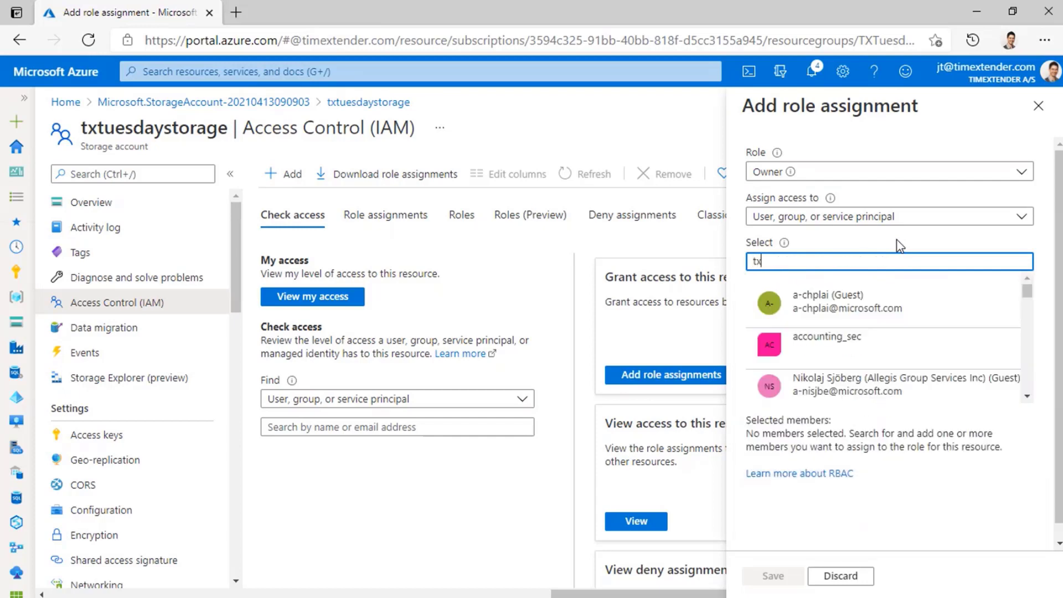
text(tuesda)
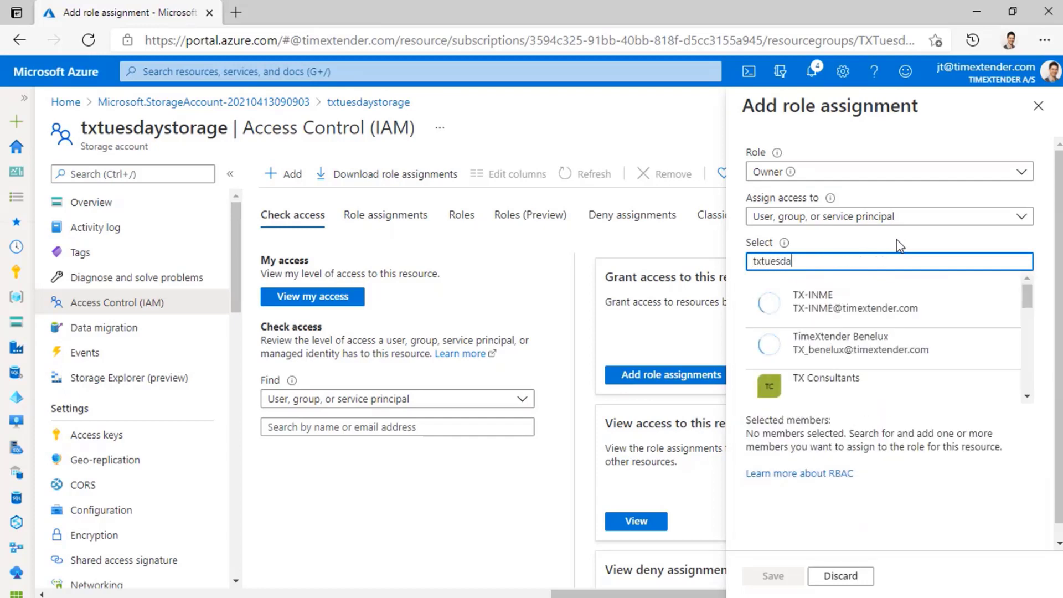
text(ys)
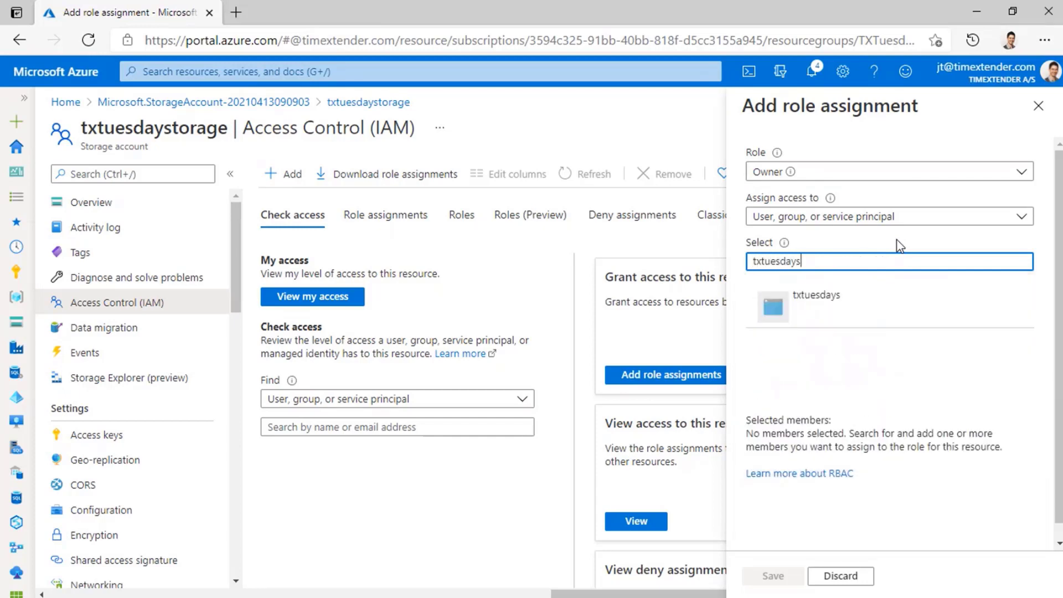
click(836, 316)
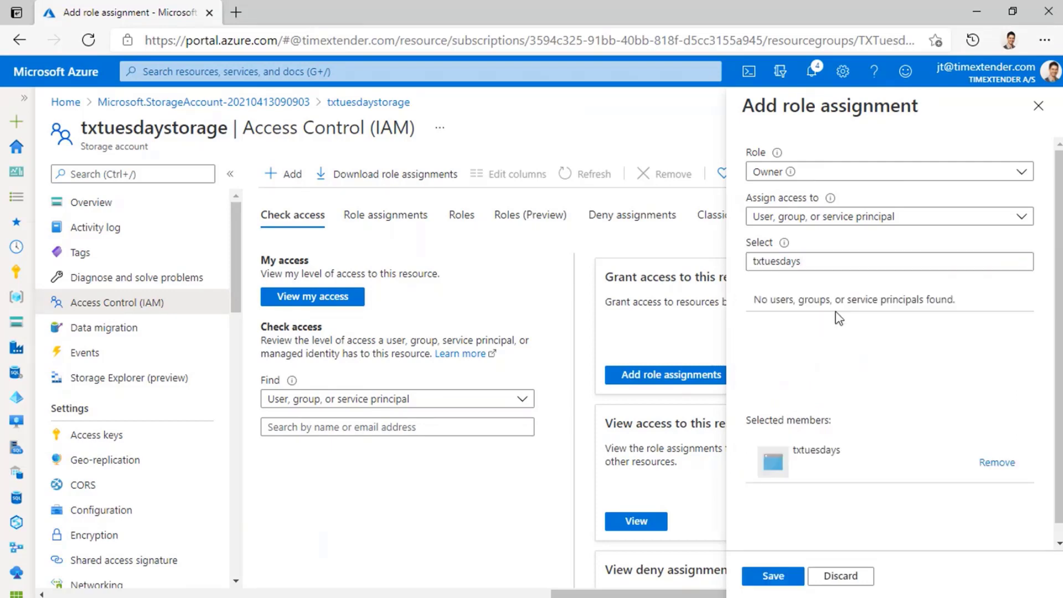
click(774, 578)
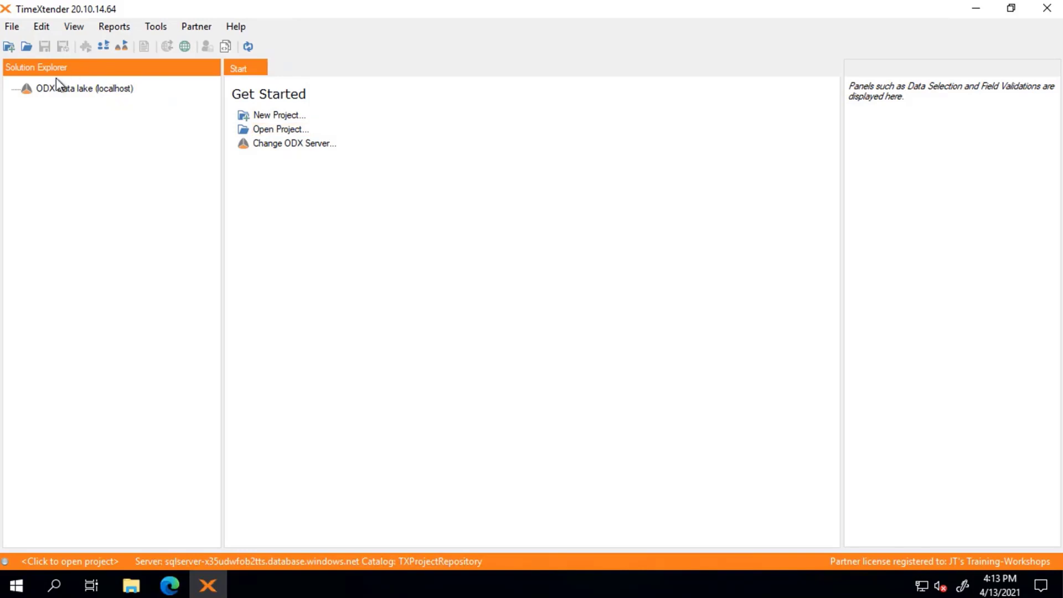
Switch to TimeXtender and open the Manage ODX view for ODX Data lake (localhost).
click(66, 97)
right_click(66, 96)
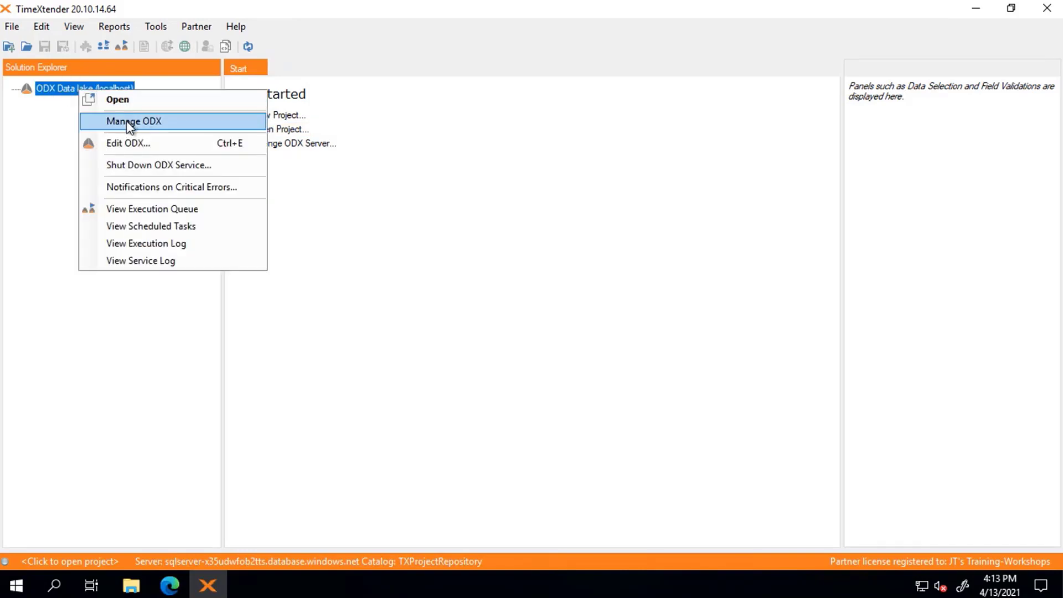
click(164, 120)
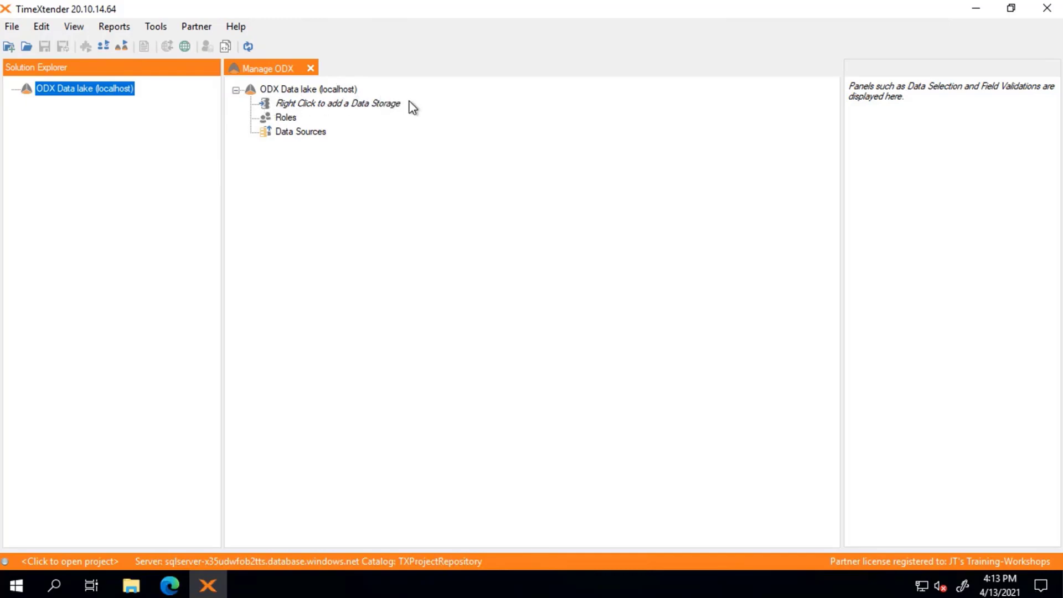
Start adding an Azure Data Lake Gen2 data storage to the ODX and name it ADLS Gen2.
right_click(362, 109)
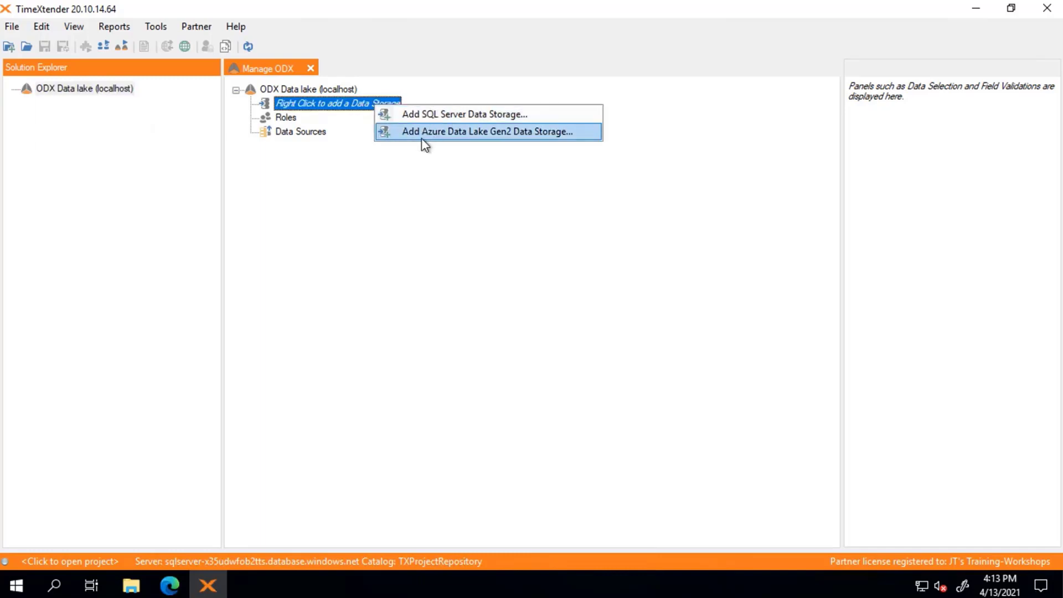
click(559, 138)
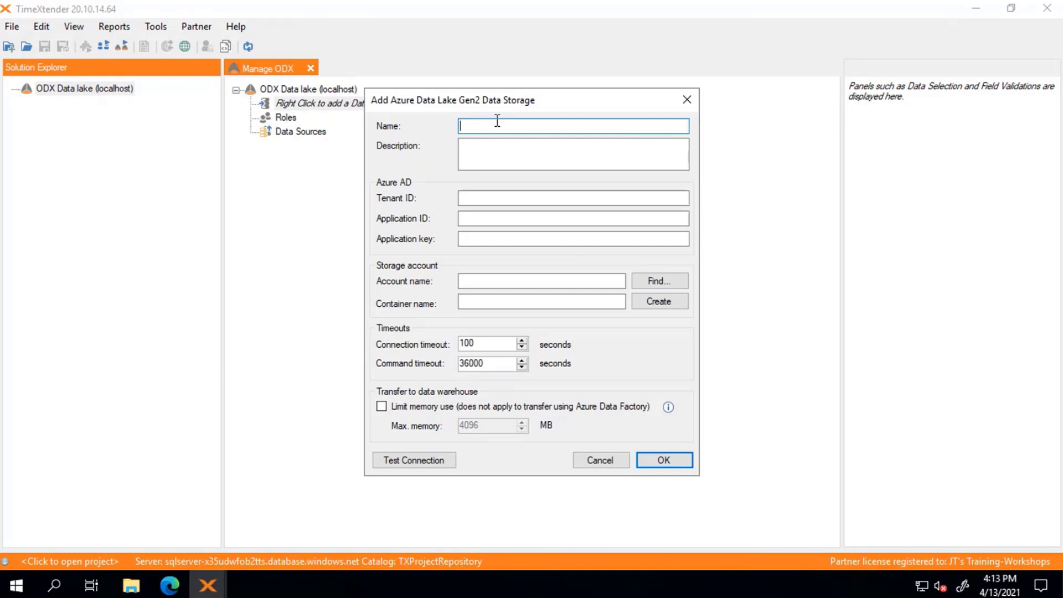
text(ADLS Gen2)
Paste the Azure AD tenant ID, application ID and application key into the data storage settings.
click(521, 199)
text(622a5df4-dce6-4c80-8930-8e29b9e77ec7)
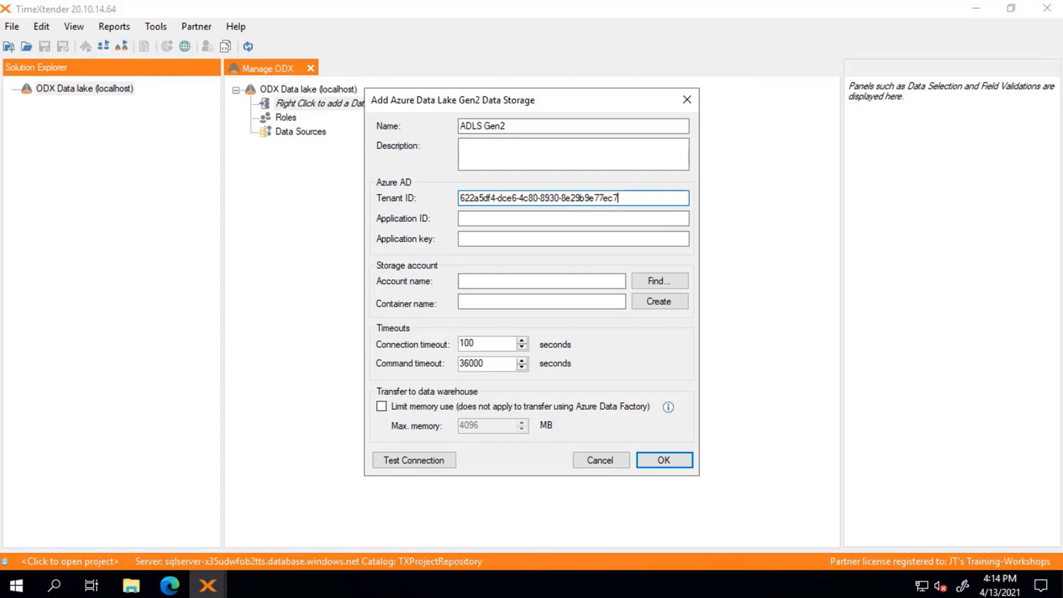
click(618, 218)
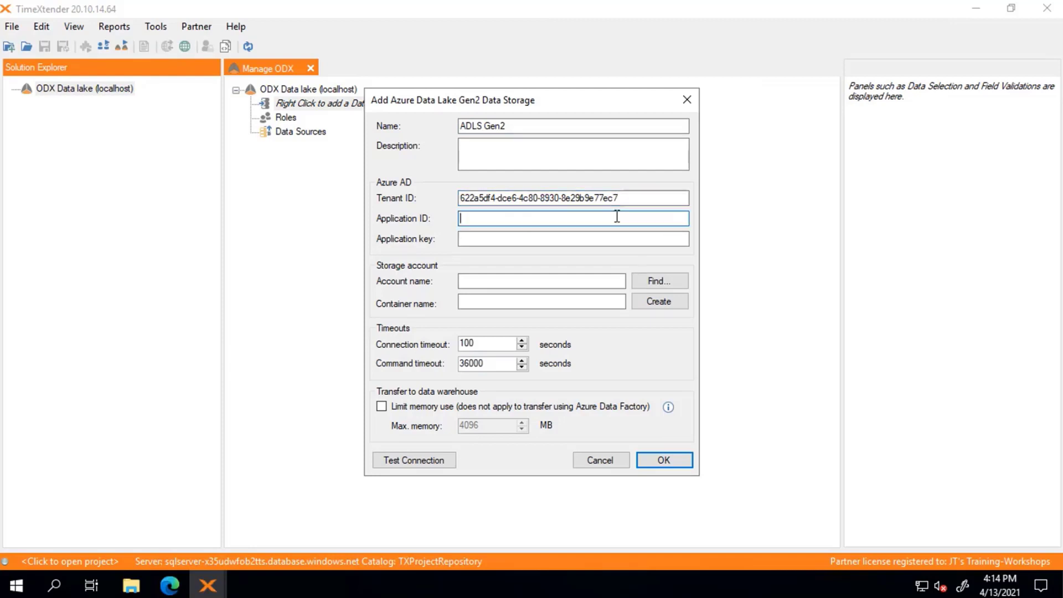
key(ctrl+v)
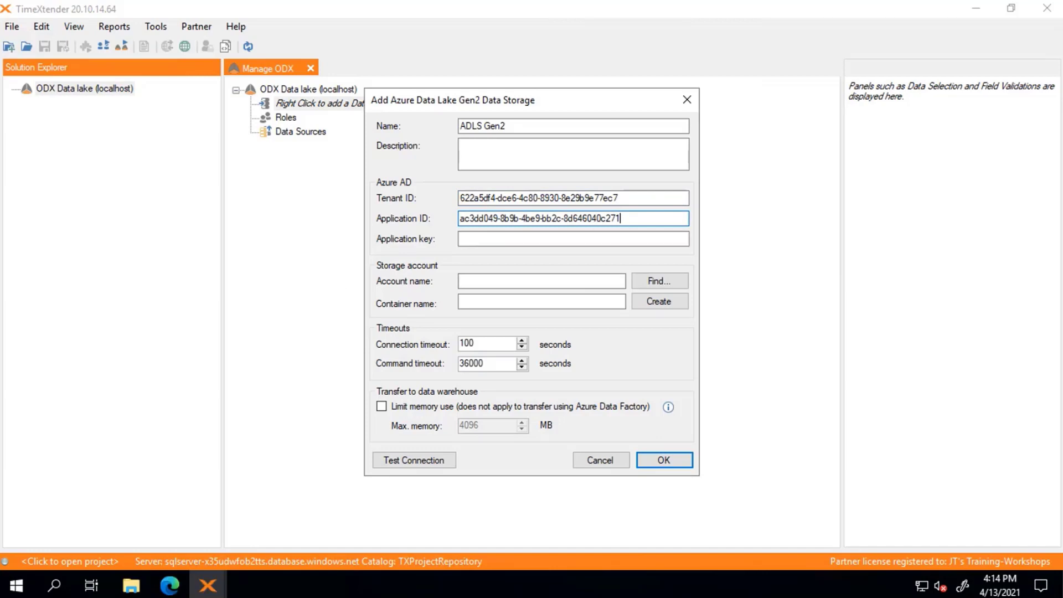
click(505, 239)
key(ctrl+v)
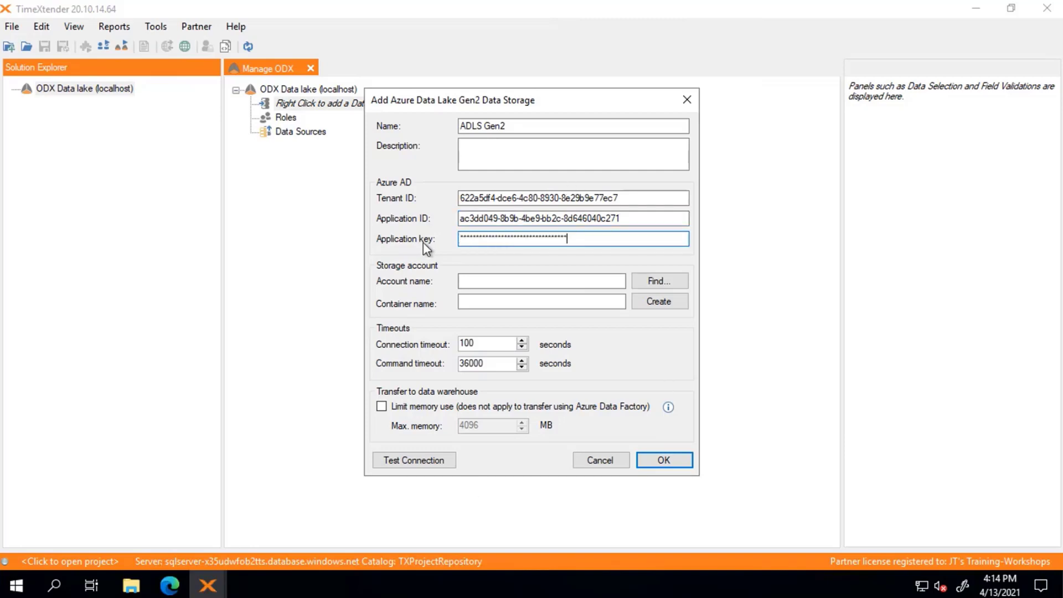
Switch to the Azure portal, copy the storage account name txtuesdaystorage from its overview, and return to the data storage settings in TimeXtender.
key(Tab)
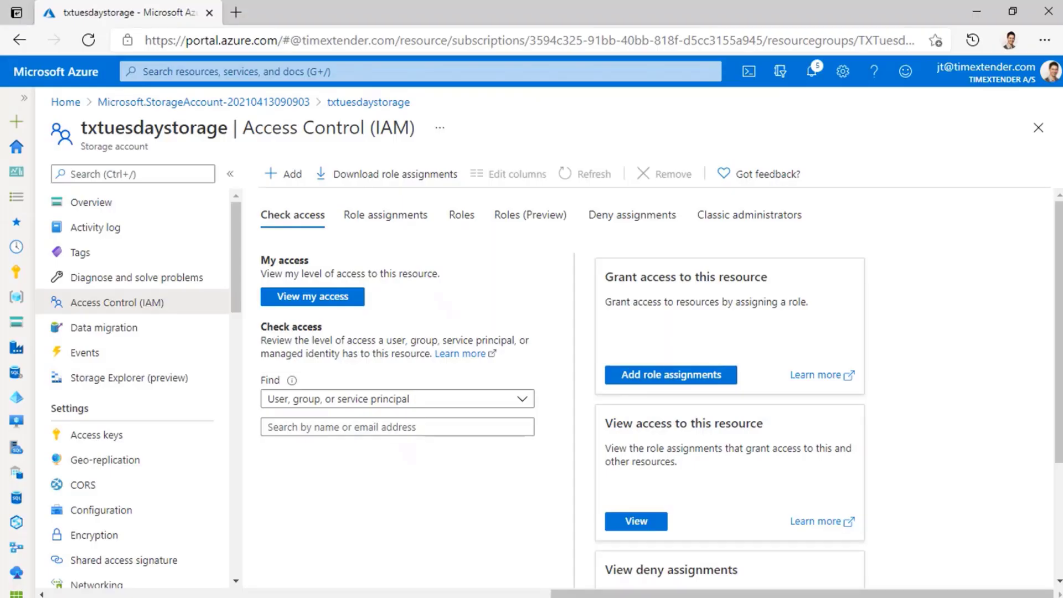
click(90, 203)
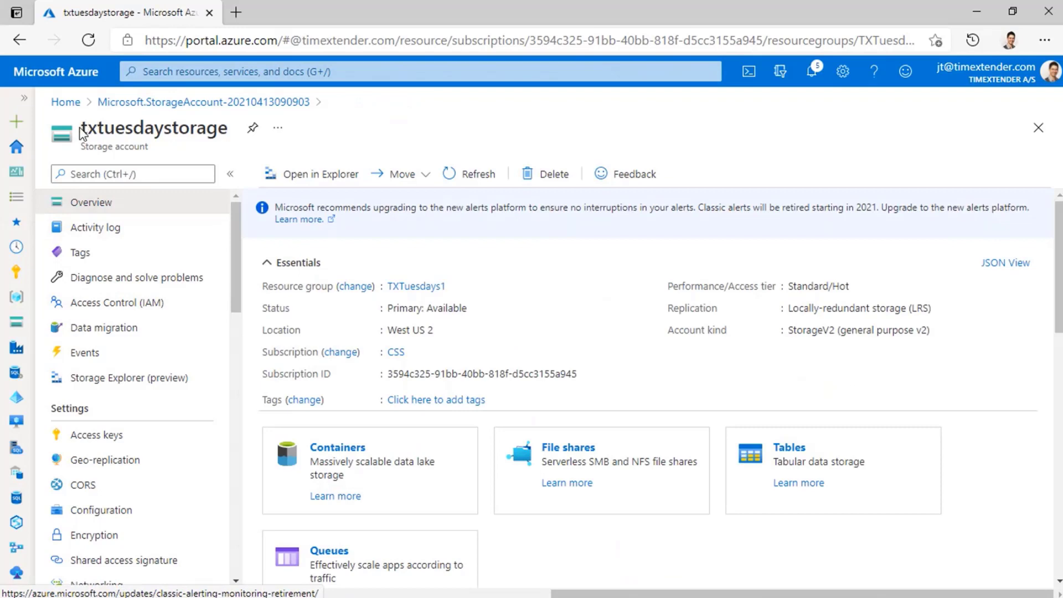
drag(81, 128, 228, 122)
key(ctrl+c)
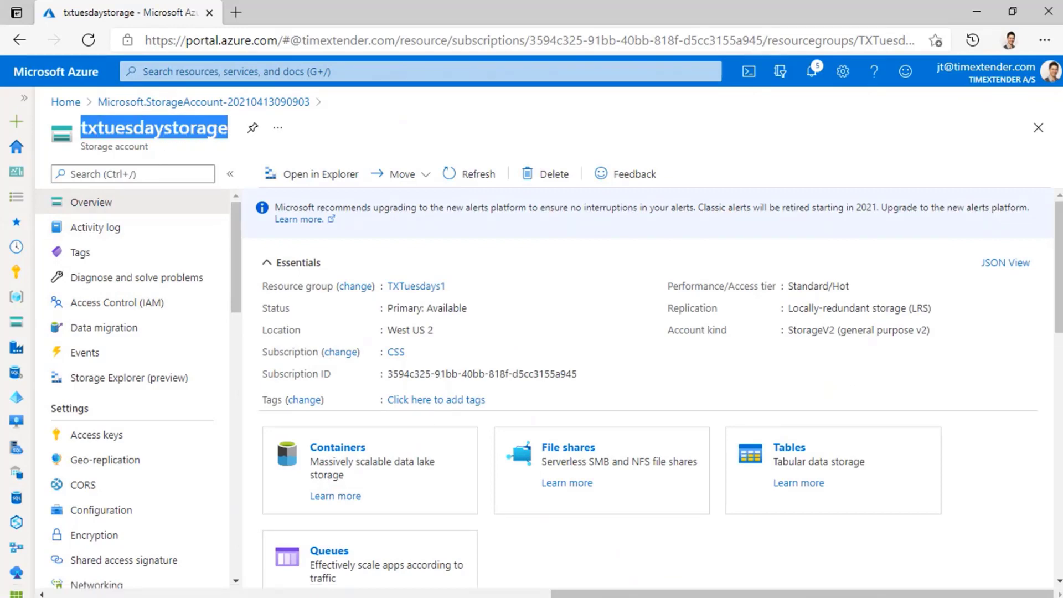
key(alt+Tab)
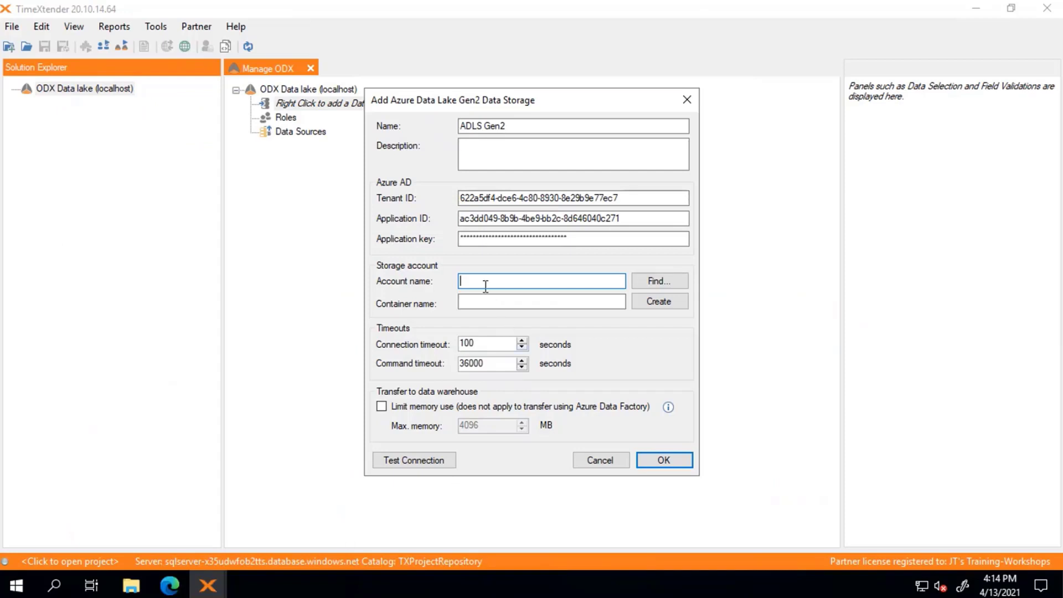
Paste txtuesdaystorage as the storage account name and enter txtuesdayscontainer as the container name.
key(ctrl+v)
click(495, 306)
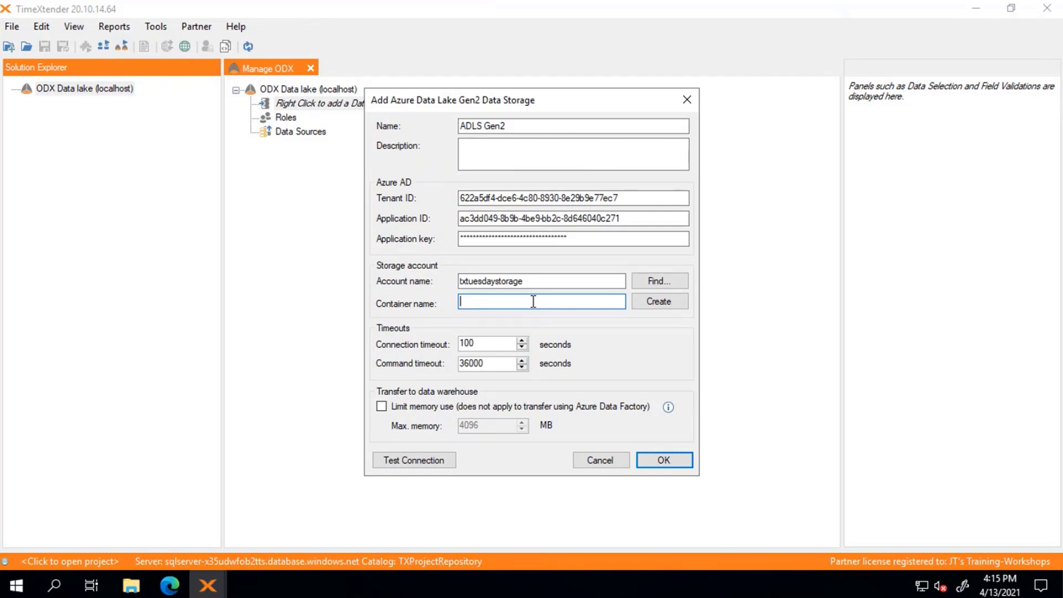
text(txtuesdayscontainer)
Create the txtuesdayscontainer container from the data storage settings and open the storage account's Containers list in the Azure portal.
click(658, 301)
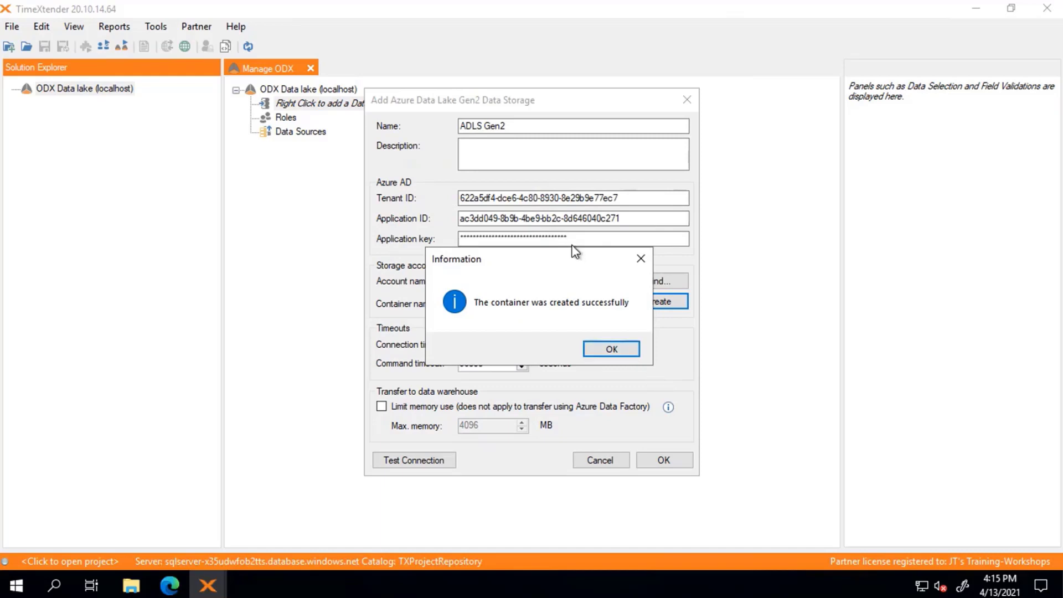
drag(572, 258, 578, 330)
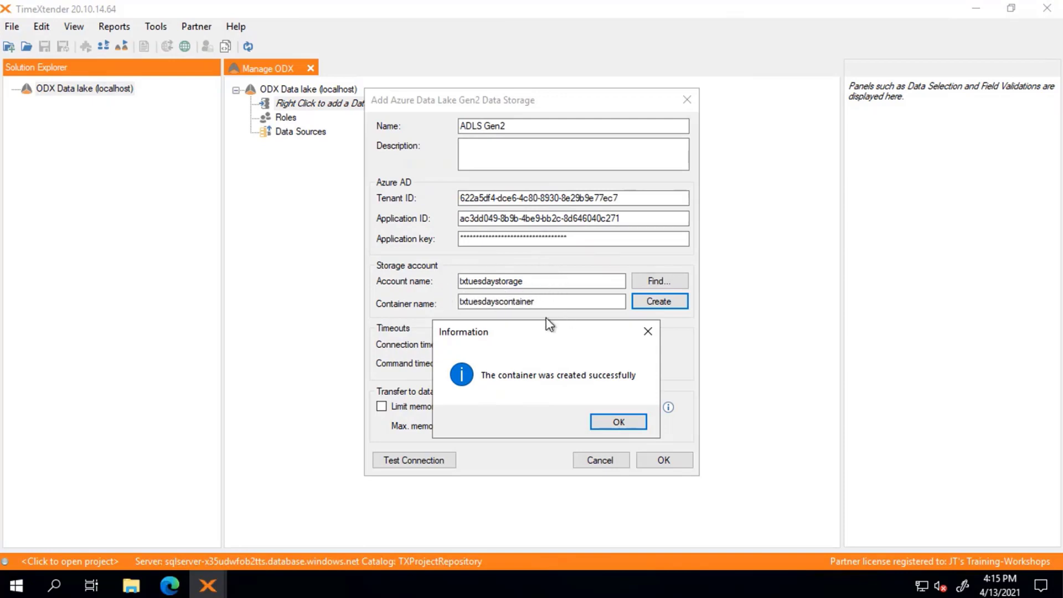
click(618, 423)
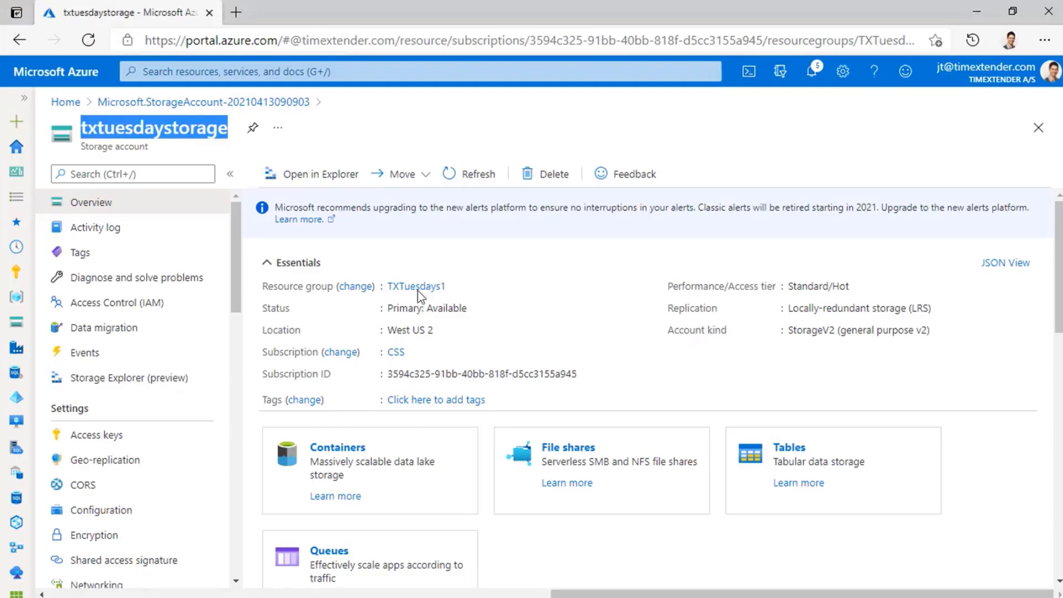
click(336, 448)
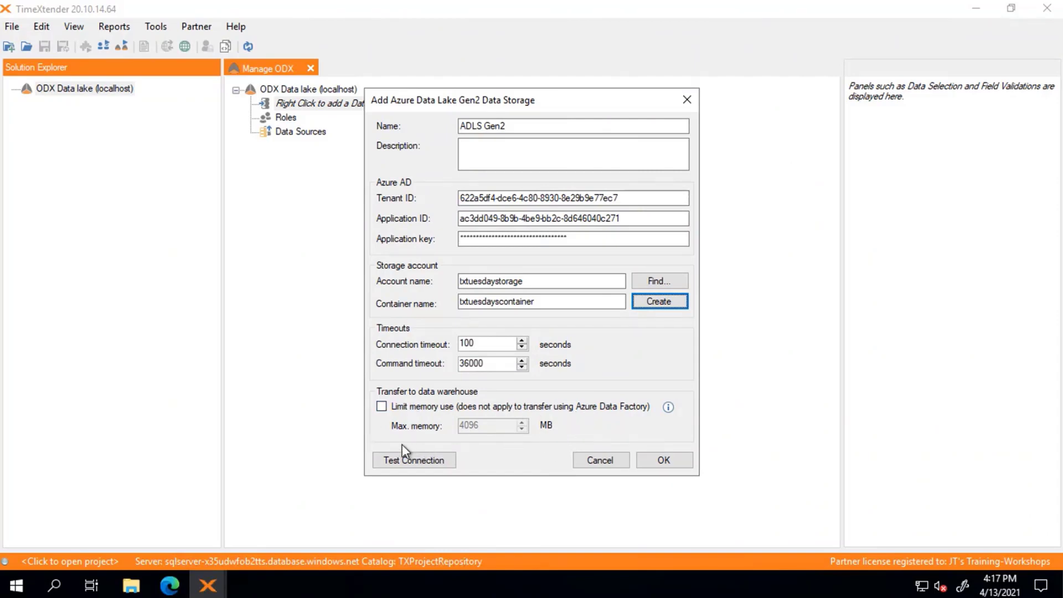
Turn the data warehouse transfer memory limit on and back off, and save the ADLS Gen2 data storage in TimeXtender.
click(381, 408)
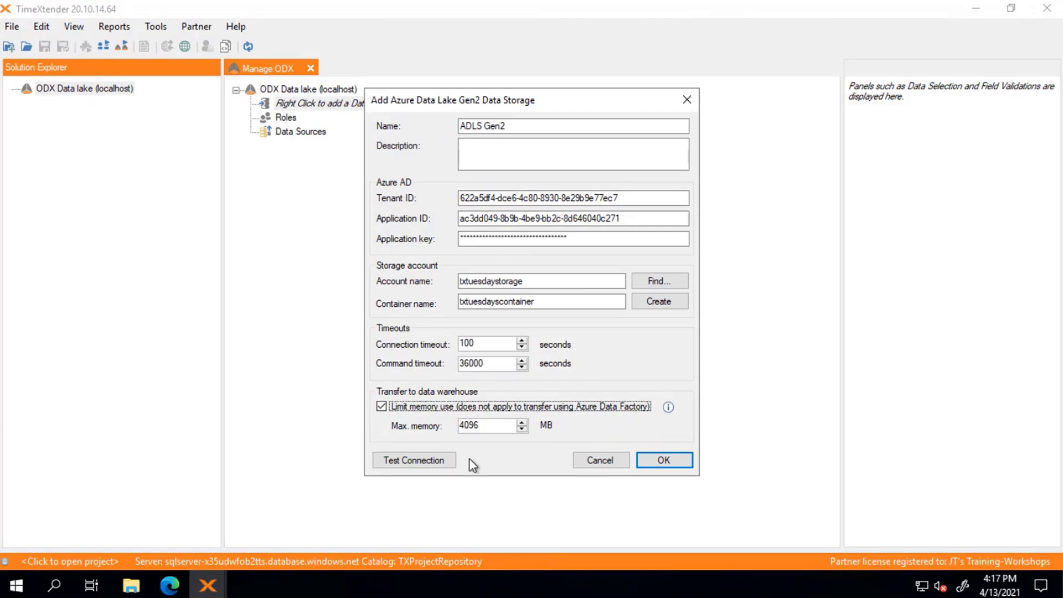
click(382, 406)
click(675, 464)
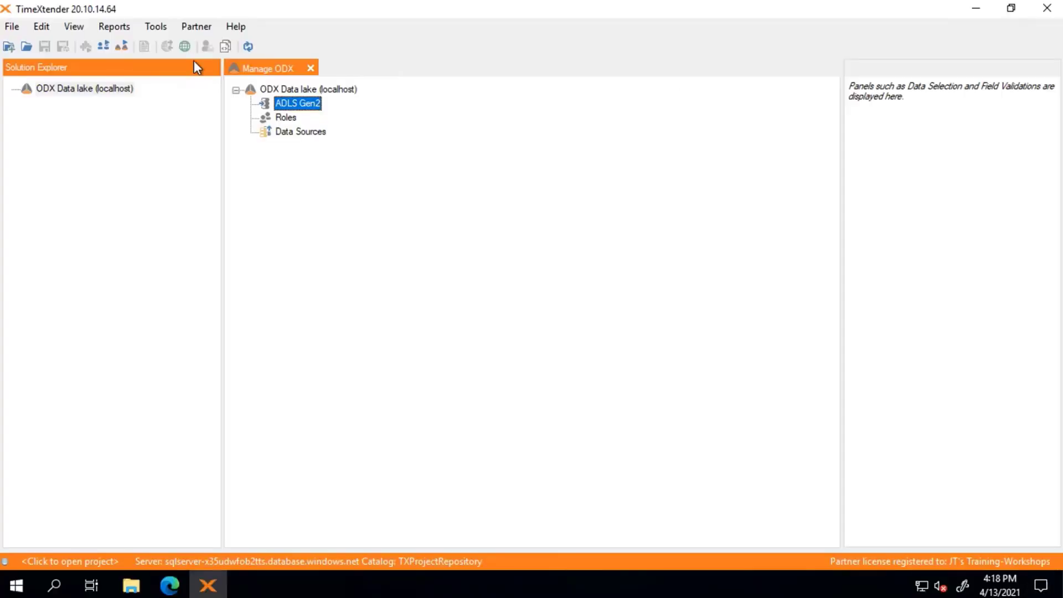
Reopen the ADLS Gen2 data storage for editing, review its account, container and timeout settings, and close it.
right_click(299, 107)
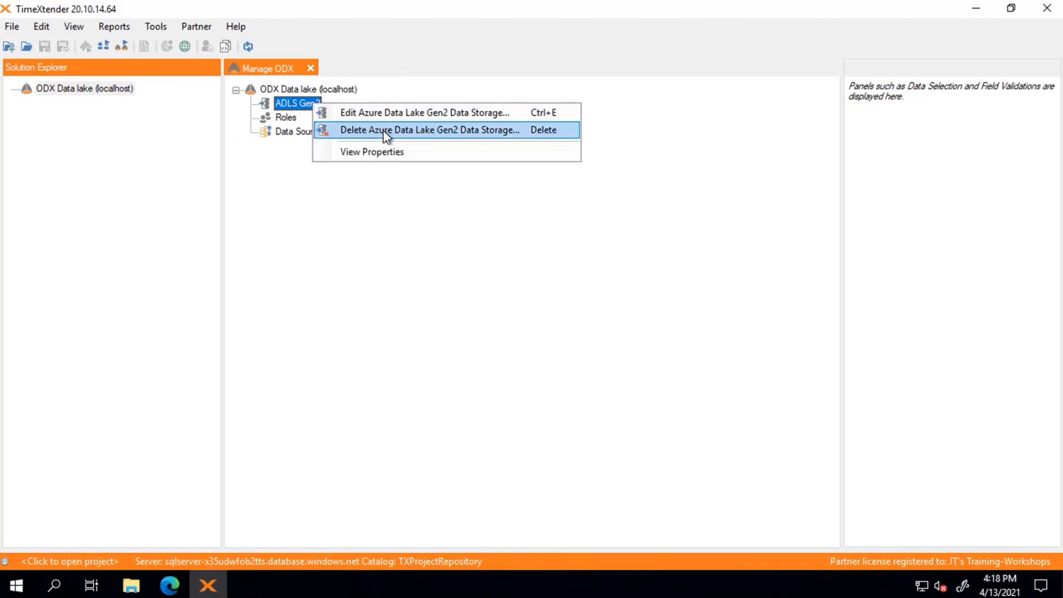
click(365, 113)
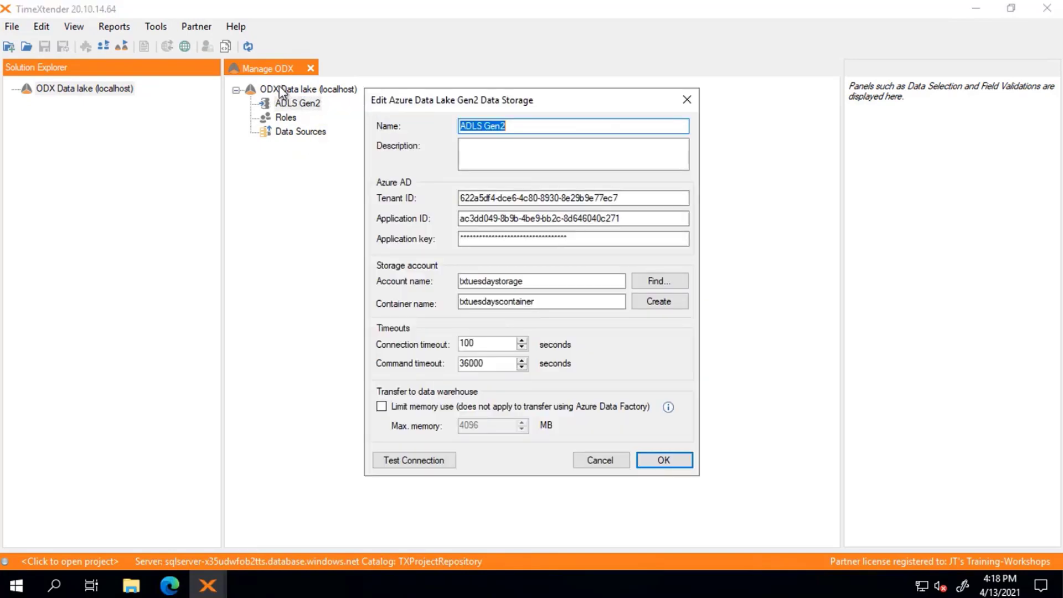
drag(603, 95, 606, 87)
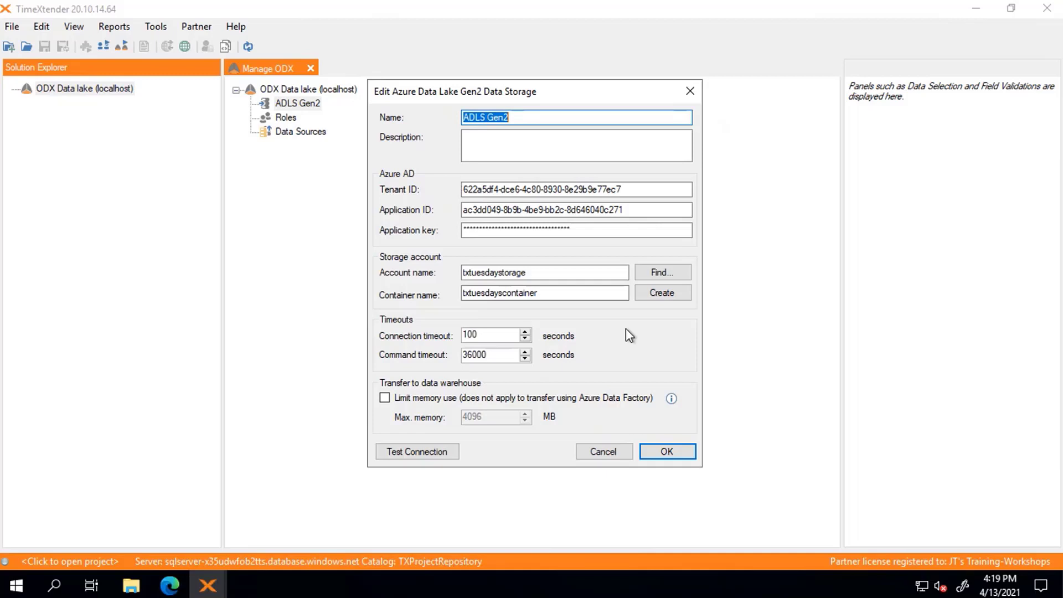
click(668, 454)
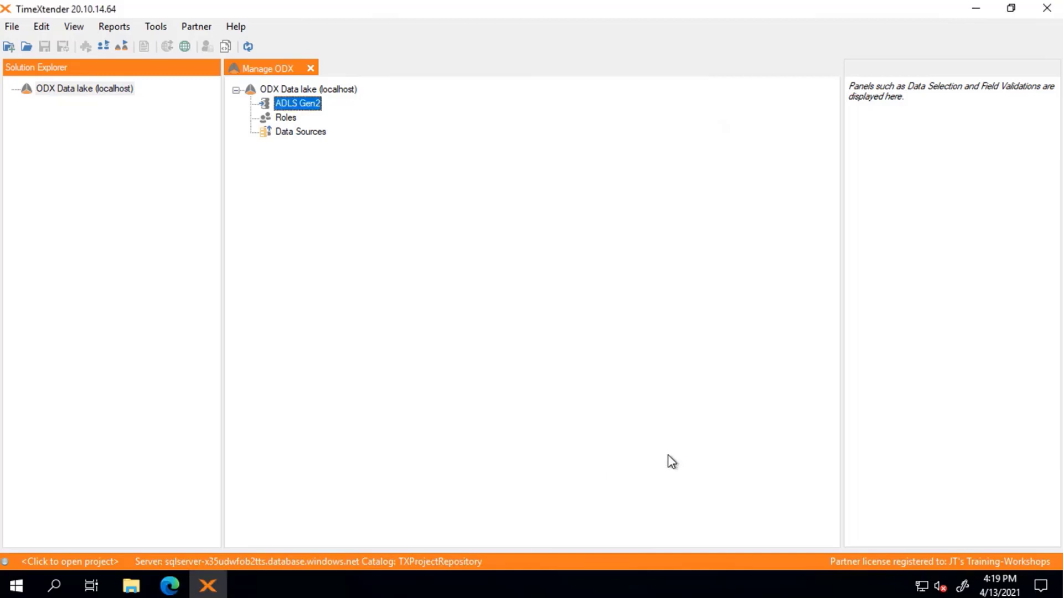